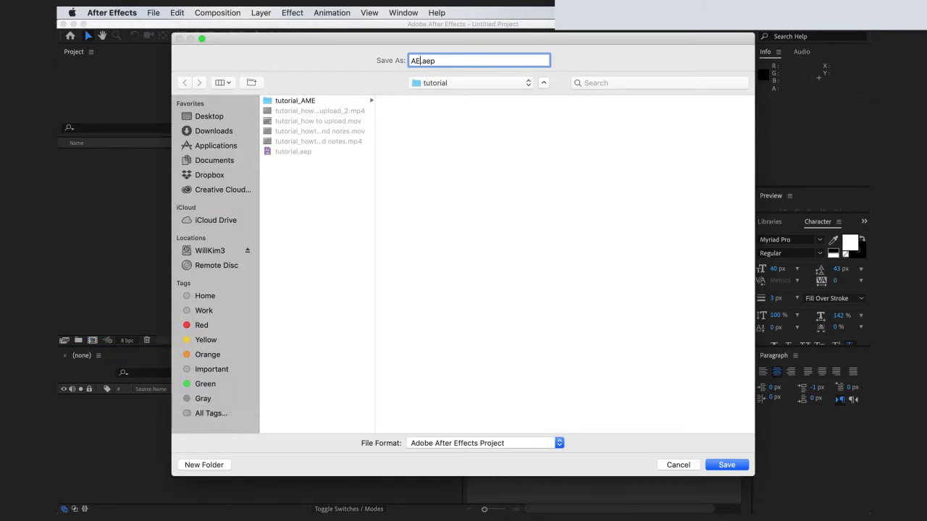
- Save the project in the tutorial folder under a file name made of AE_day1_ plus the author's name
{"action": "type", "text": "_day1_Wil"}
{"action": "key", "text": "BackSpace"}
{"action": "type", "text": "llKim"}
{"action": "key", "text": "Return"}
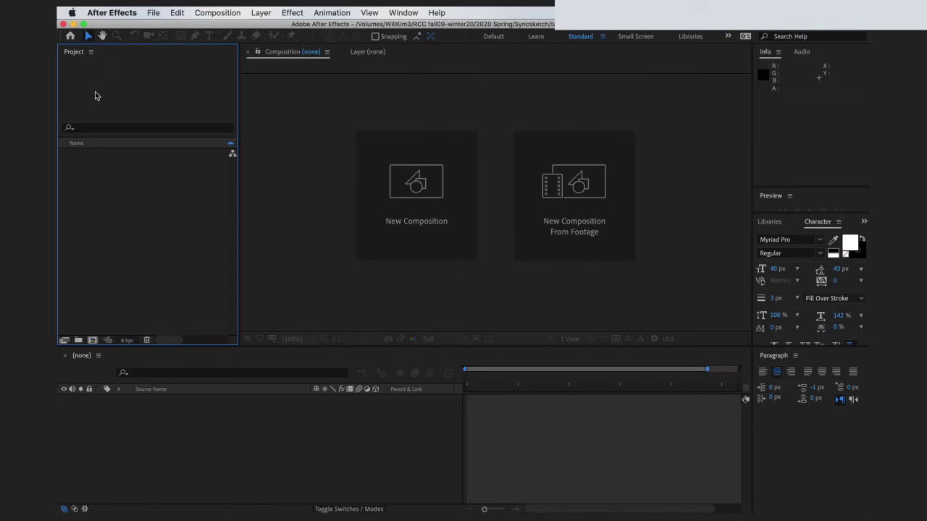
- Create an HDTV 1080 29.97 composition named Animating Shapes_ plus the author's name, with a duration of 0;00;05;00
{"action": "left_click", "coordinate": [201, 13]}
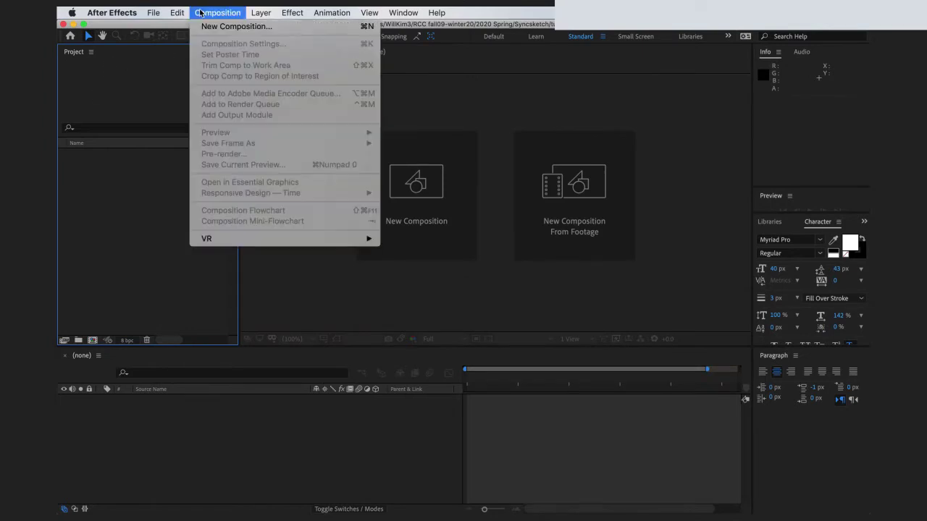
{"action": "left_click", "coordinate": [219, 28]}
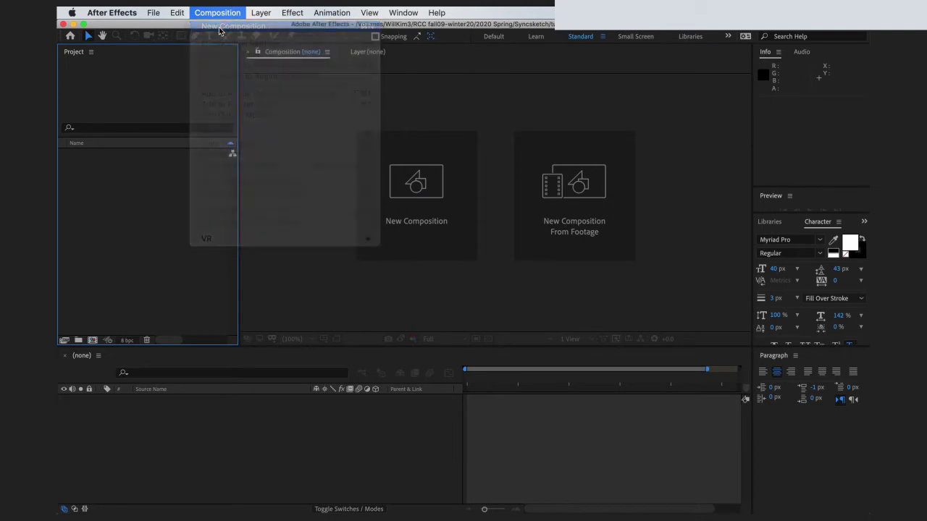
{"action": "left_click", "coordinate": [409, 194]}
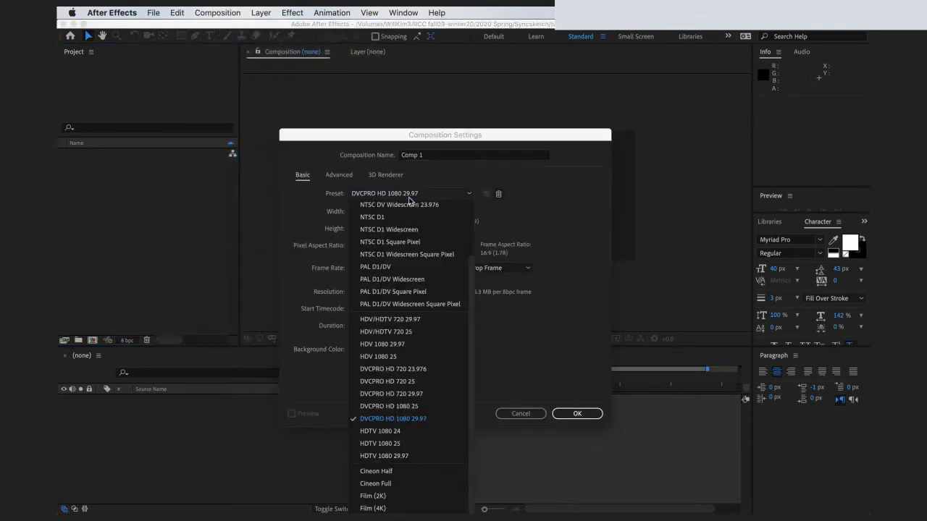
{"action": "left_click", "coordinate": [416, 454]}
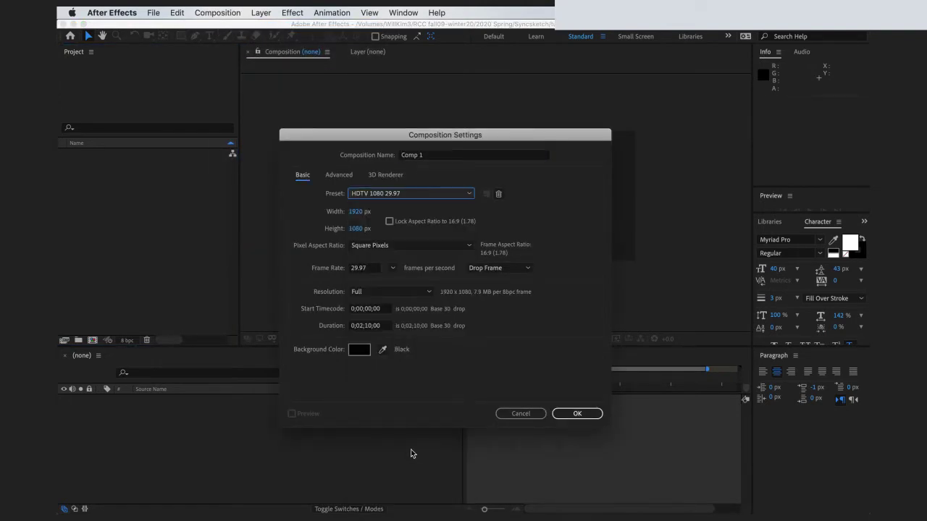
{"action": "left_click", "coordinate": [438, 155]}
{"action": "type", "text": "Animating Shapes_Will"}
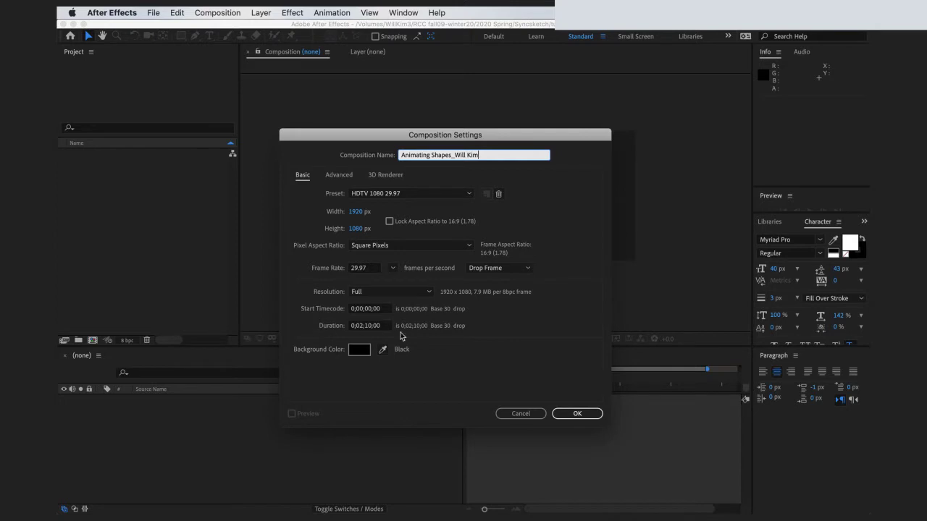
{"action": "left_click", "coordinate": [360, 326]}
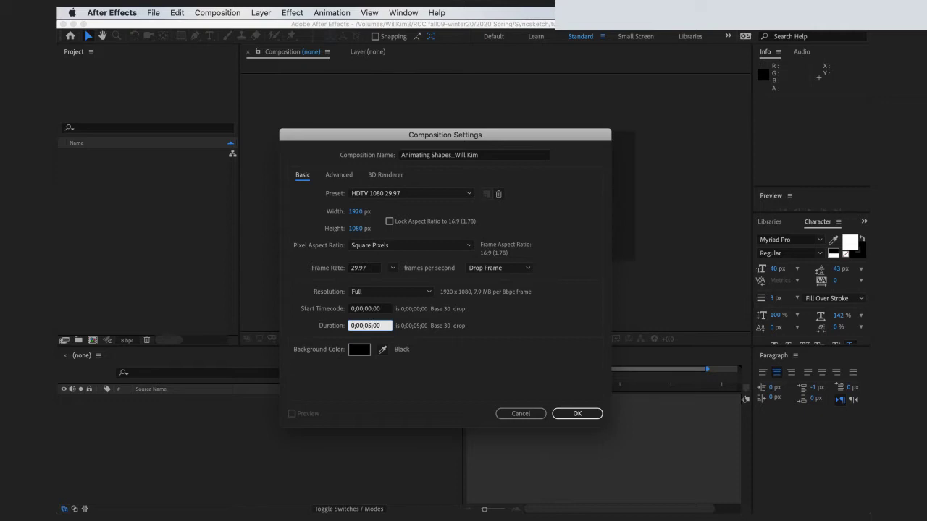
{"action": "left_click", "coordinate": [577, 414]}
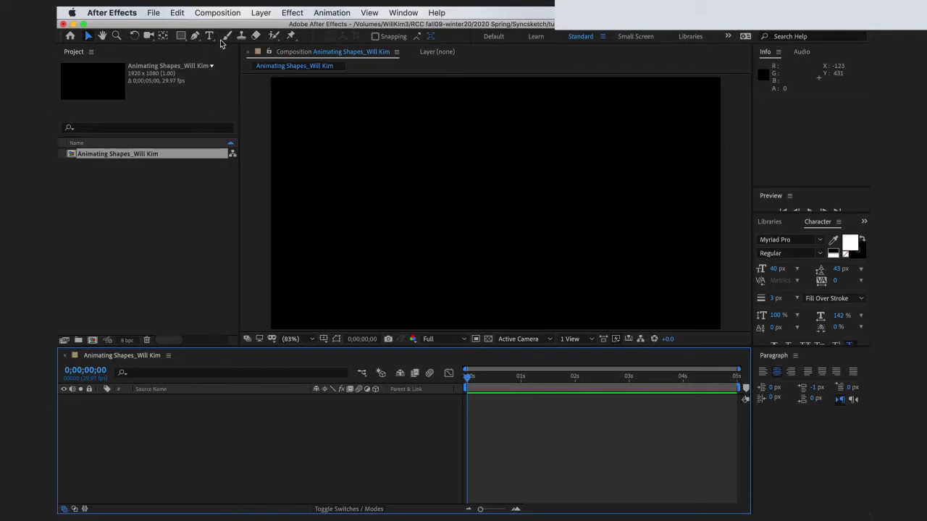
- Draw a rectangle about 489 by 330 px with a magenta E645B3 fill in the upper-left area of the composition
{"action": "left_click", "coordinate": [180, 36]}
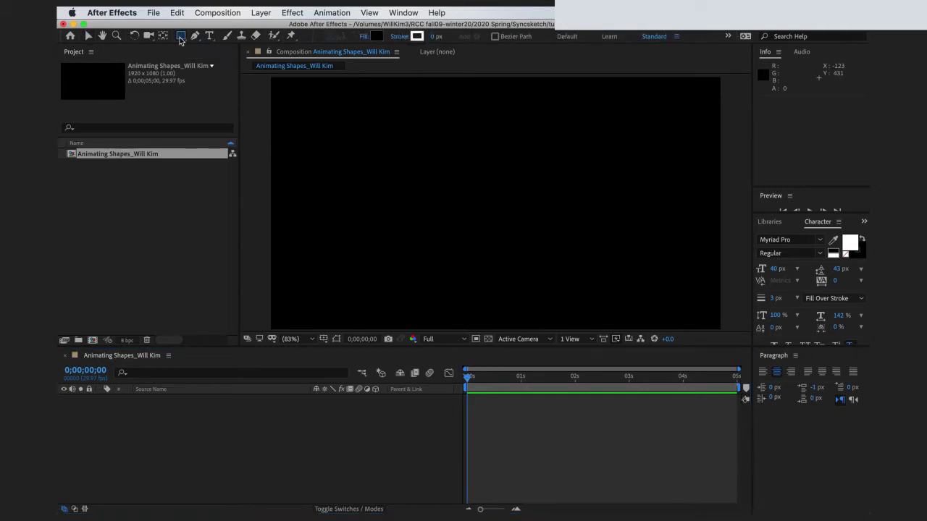
{"action": "left_click", "coordinate": [376, 36]}
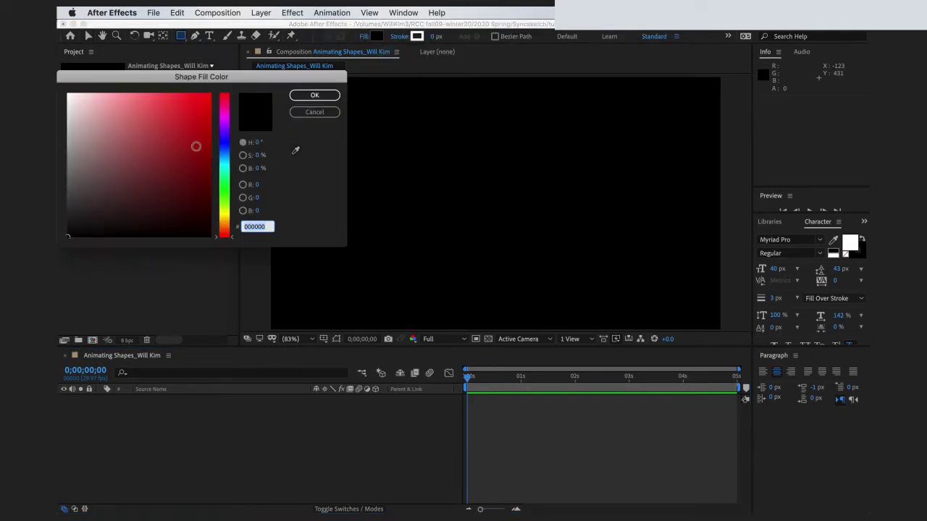
{"action": "left_click_drag", "start_coordinate": [216, 136], "coordinate": [217, 110]}
{"action": "left_click", "coordinate": [167, 107]}
{"action": "left_click", "coordinate": [314, 97]}
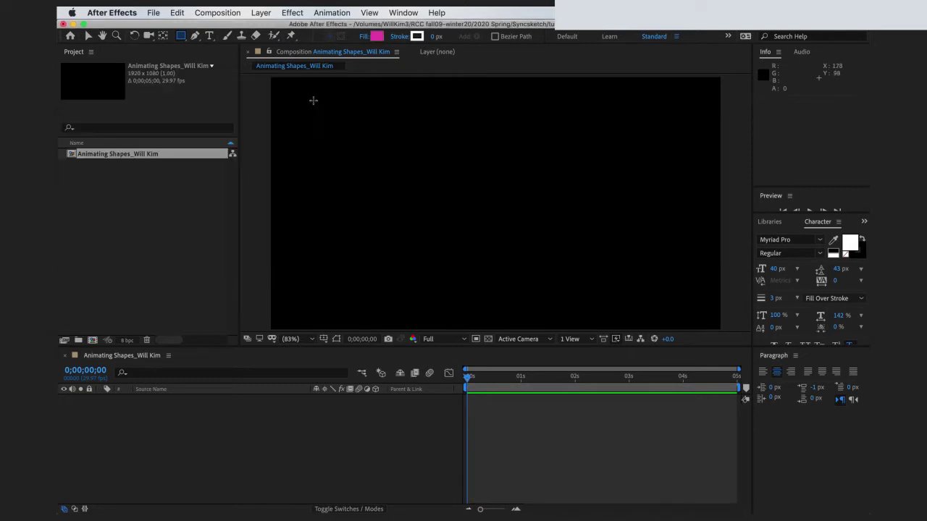
{"action": "mouse_move", "coordinate": [304, 121]}
{"action": "left_mouse_down"}
{"action": "mouse_move", "coordinate": [316, 144]}
{"action": "mouse_move", "coordinate": [379, 186]}
{"action": "mouse_move", "coordinate": [418, 198]}
{"action": "left_mouse_up"}
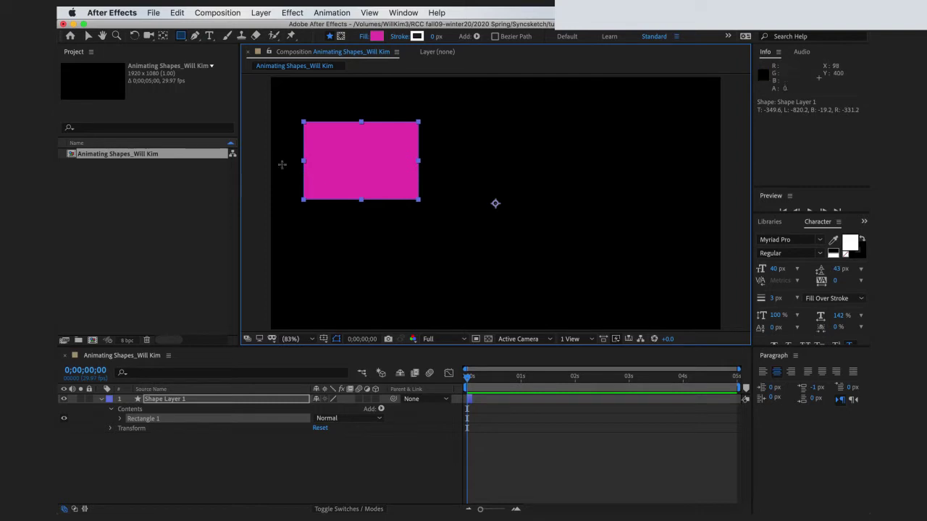
- Extend the rectangle's layer across the full five seconds and move the rectangle slightly down and left, to about 928.7, 629.2
{"action": "left_click", "coordinate": [88, 37]}
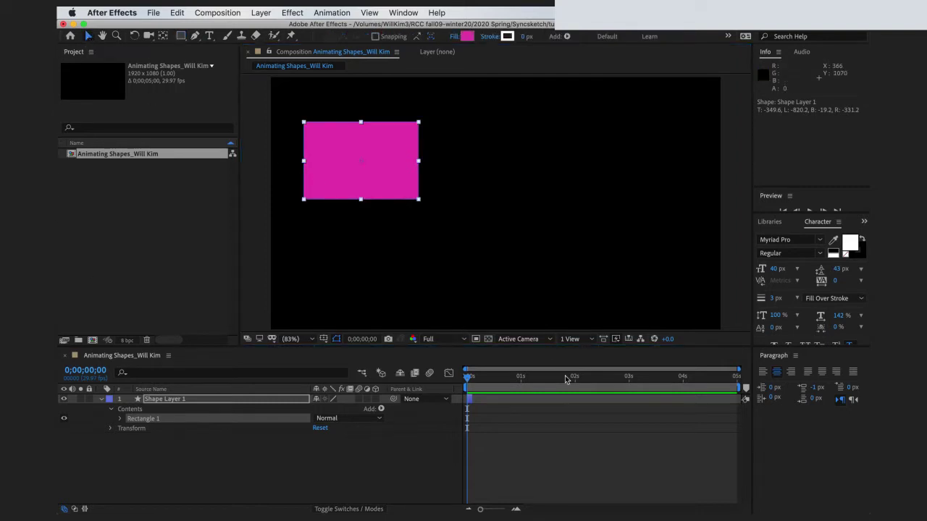
{"action": "left_click_drag", "start_coordinate": [469, 399], "coordinate": [740, 405]}
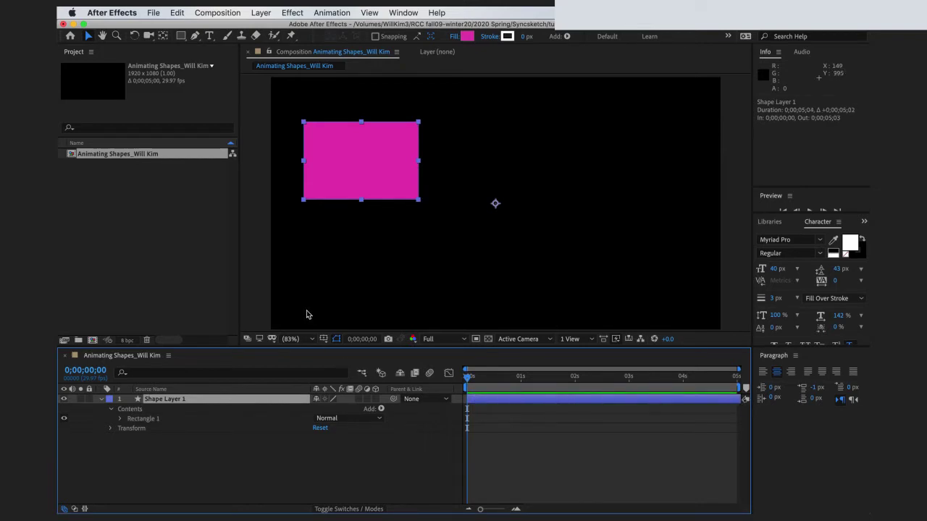
{"action": "left_click_drag", "start_coordinate": [346, 167], "coordinate": [338, 186]}
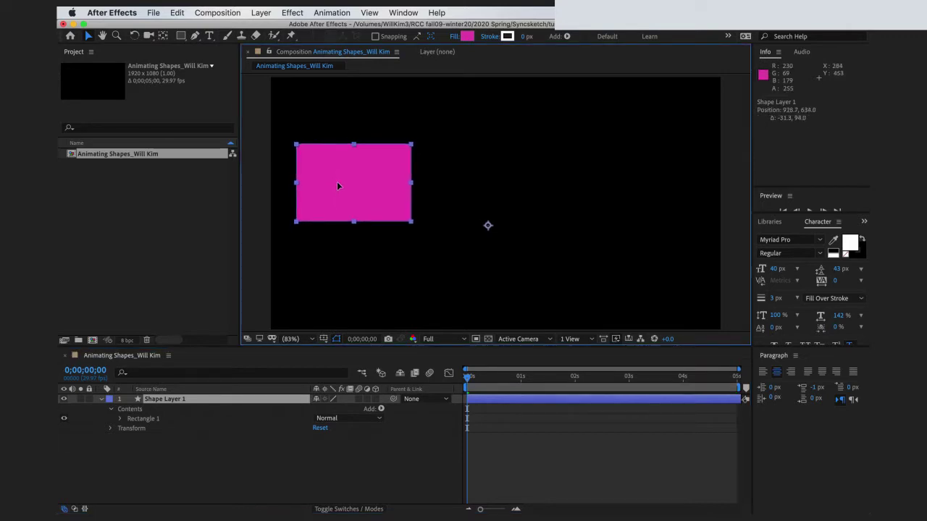
{"action": "key", "text": "Return"}
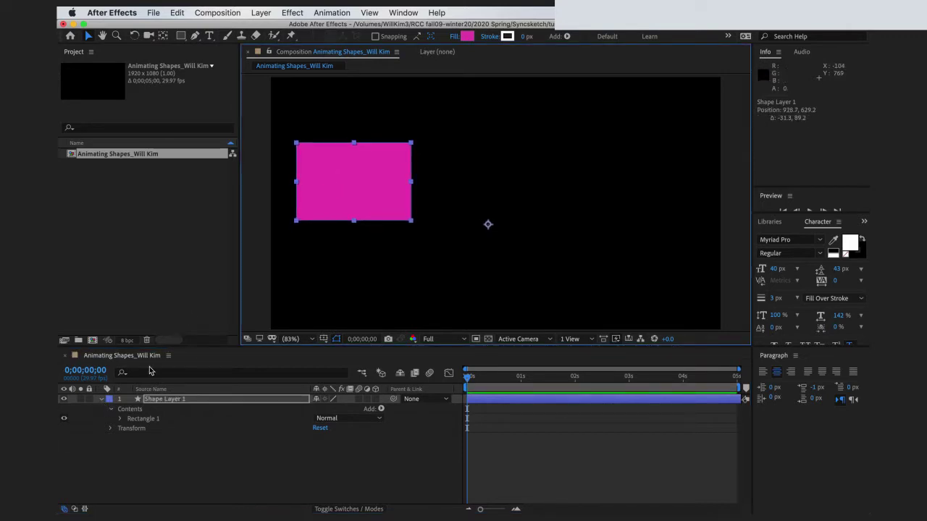
- Keyframe the rectangle's Position at the start, then move it horizontally right to about 2141.1, 629.2 at 0;00;04;16
{"action": "left_click_drag", "start_coordinate": [205, 346], "coordinate": [228, 273]}
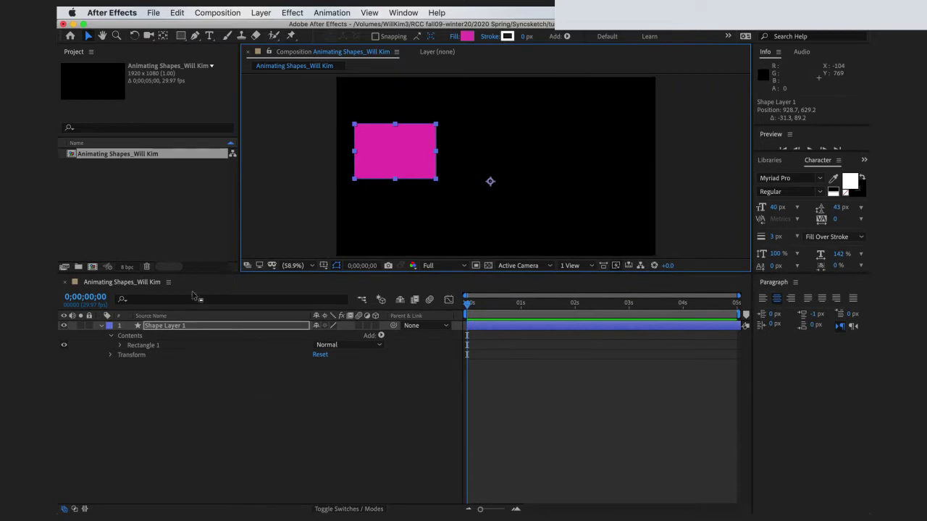
{"action": "left_click", "coordinate": [110, 358]}
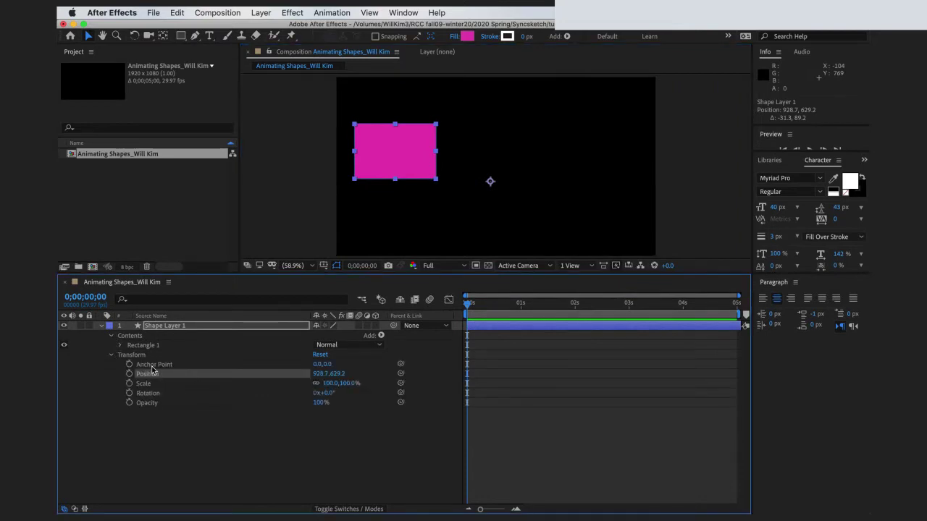
{"action": "left_click", "coordinate": [130, 374]}
{"action": "left_click_drag", "start_coordinate": [468, 302], "coordinate": [712, 340]}
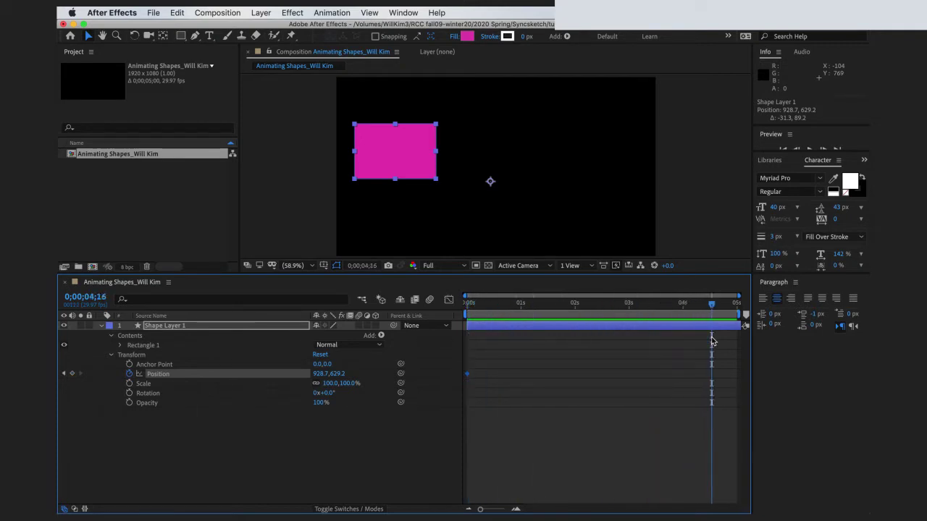
{"action": "left_click", "coordinate": [401, 159]}
{"action": "left_click_drag", "start_coordinate": [405, 159], "coordinate": [611, 177]}
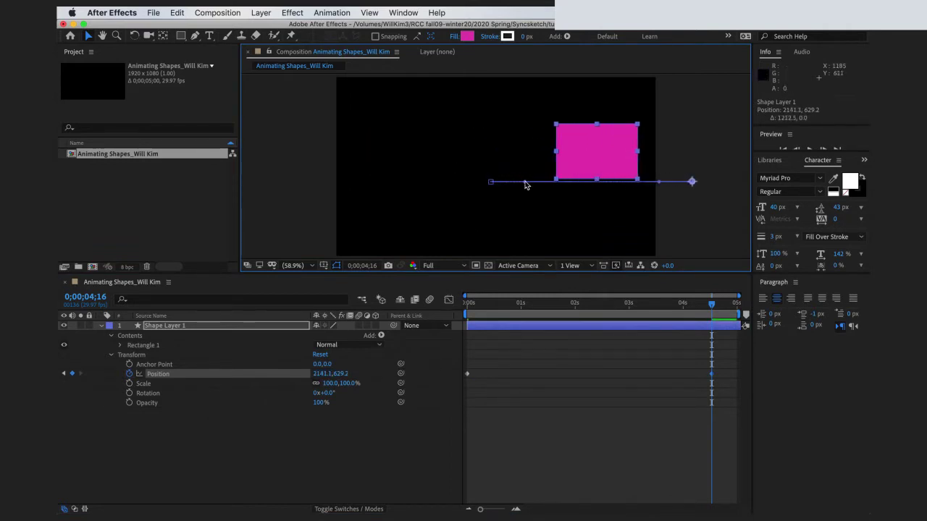
- Preview the rectangle's movement from the start of the composition and return to the first frame
{"action": "left_click_drag", "start_coordinate": [706, 317], "coordinate": [453, 315]}
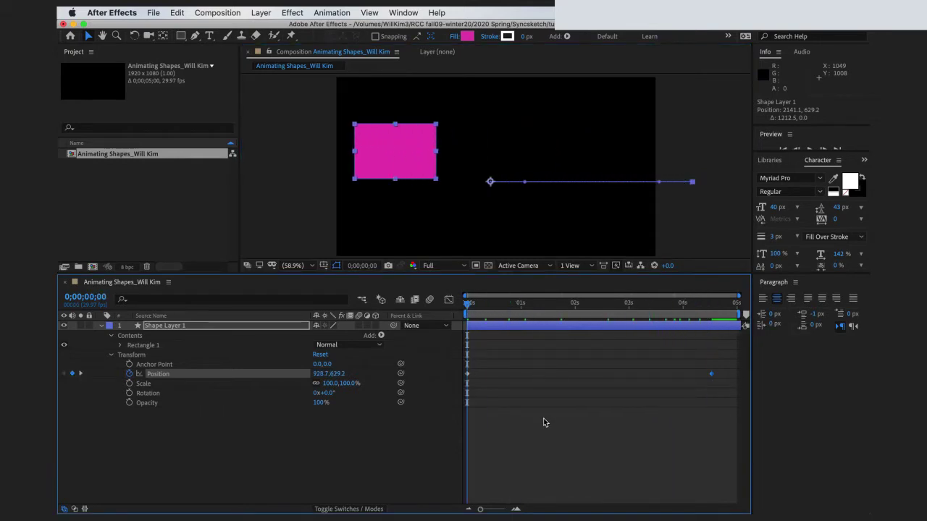
{"action": "left_click", "coordinate": [546, 439]}
{"action": "key", "text": "space"}
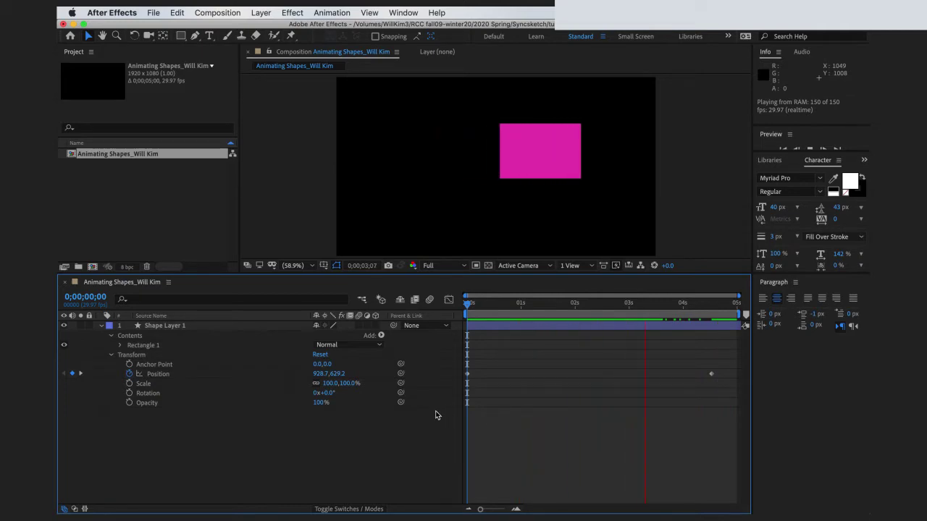
{"action": "left_click_drag", "start_coordinate": [637, 307], "coordinate": [433, 303]}
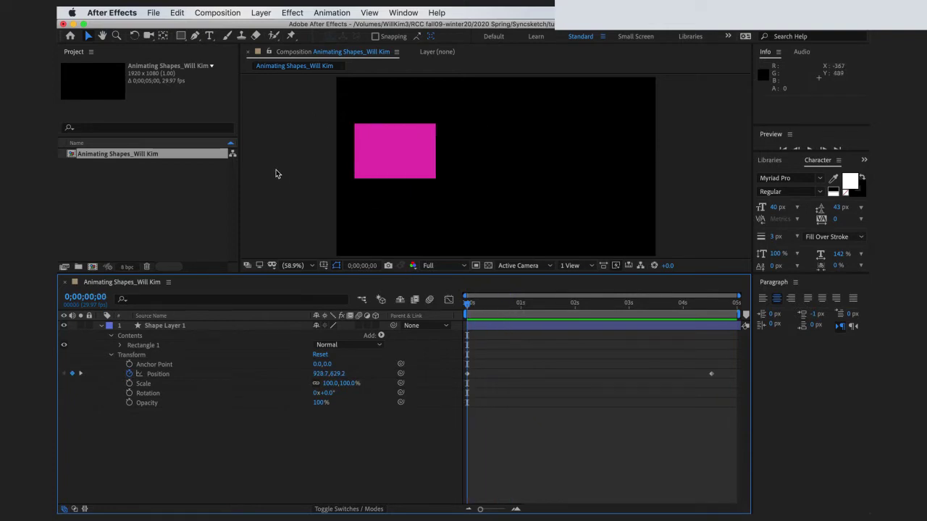
- Draw a small yellow-filled ellipse near the centre of the composition and extend its layer across the full duration
{"action": "left_click_drag", "start_coordinate": [180, 35], "coordinate": [227, 61]}
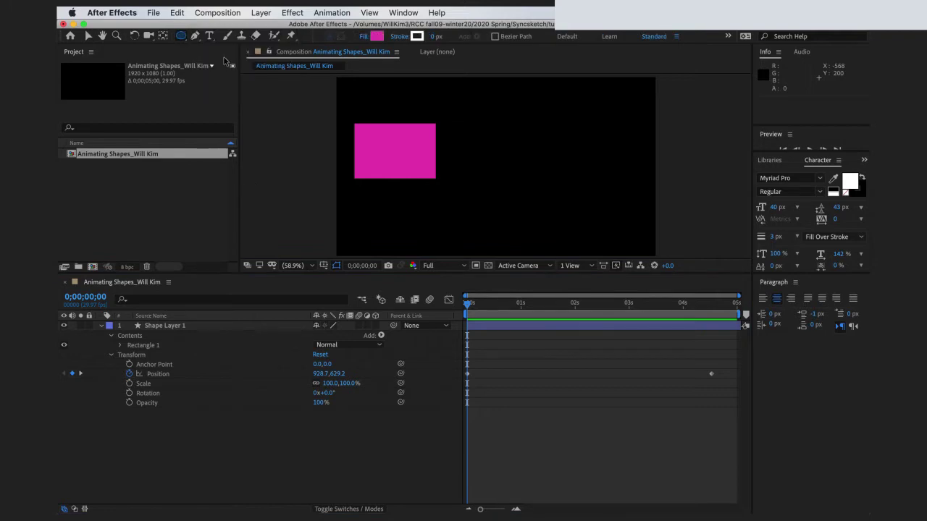
{"action": "left_click", "coordinate": [379, 37]}
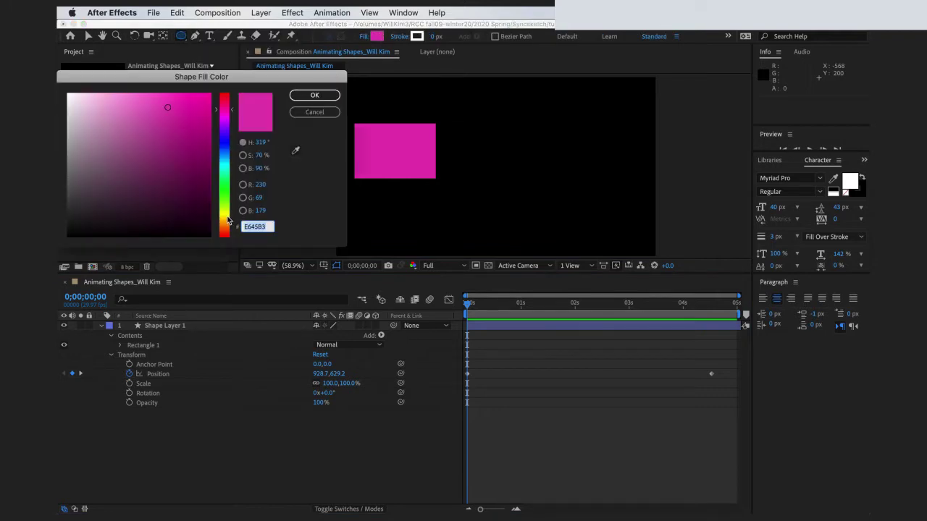
{"action": "left_click", "coordinate": [225, 214]}
{"action": "left_click", "coordinate": [314, 95]}
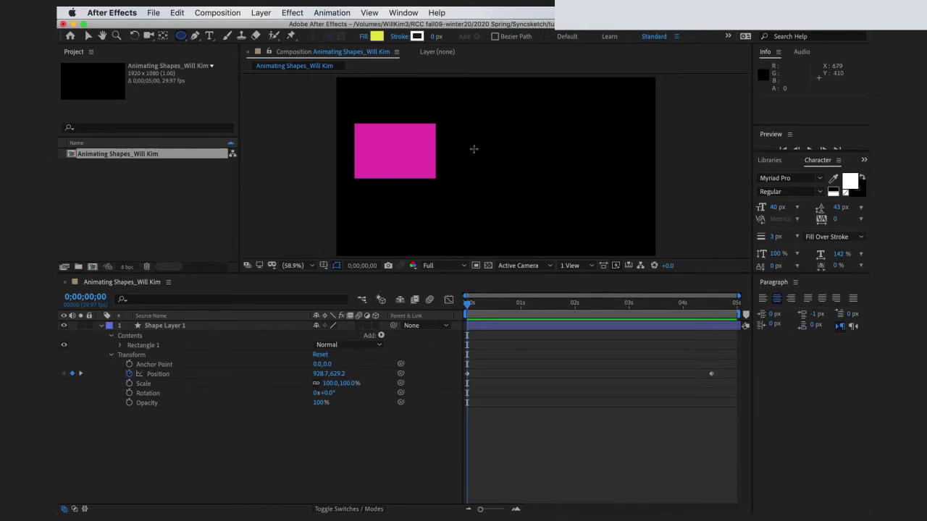
{"action": "left_click_drag", "start_coordinate": [480, 159], "coordinate": [512, 184]}
{"action": "left_click_drag", "start_coordinate": [478, 328], "coordinate": [749, 329]}
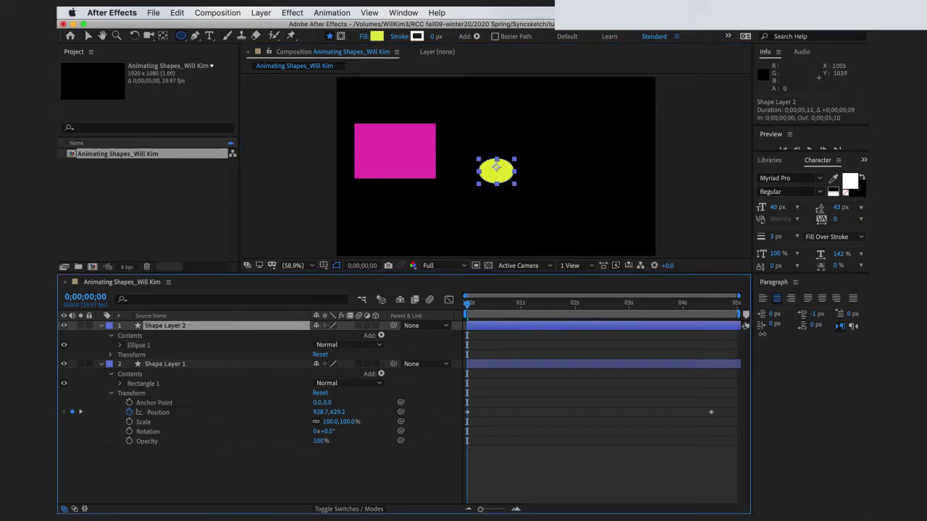
- Animate the ellipse's Rotation from 0° at the start to 1x+292.0° at 0;00;04;29, and preview the result
{"action": "left_click", "coordinate": [111, 354]}
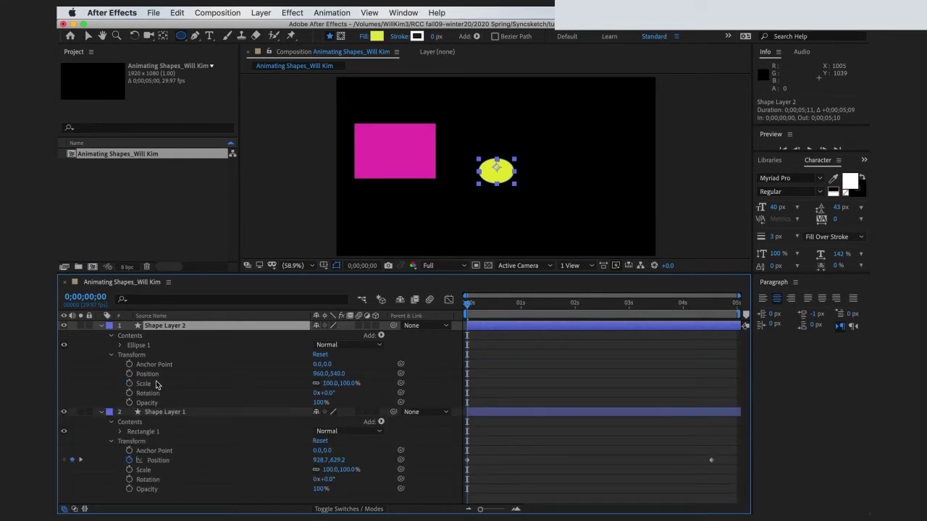
{"action": "left_click", "coordinate": [129, 393]}
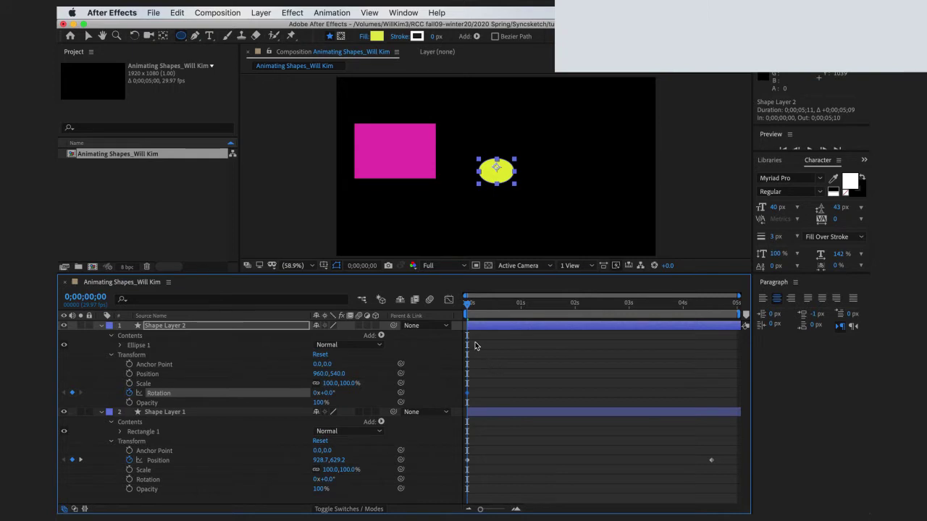
{"action": "left_click_drag", "start_coordinate": [471, 309], "coordinate": [782, 342]}
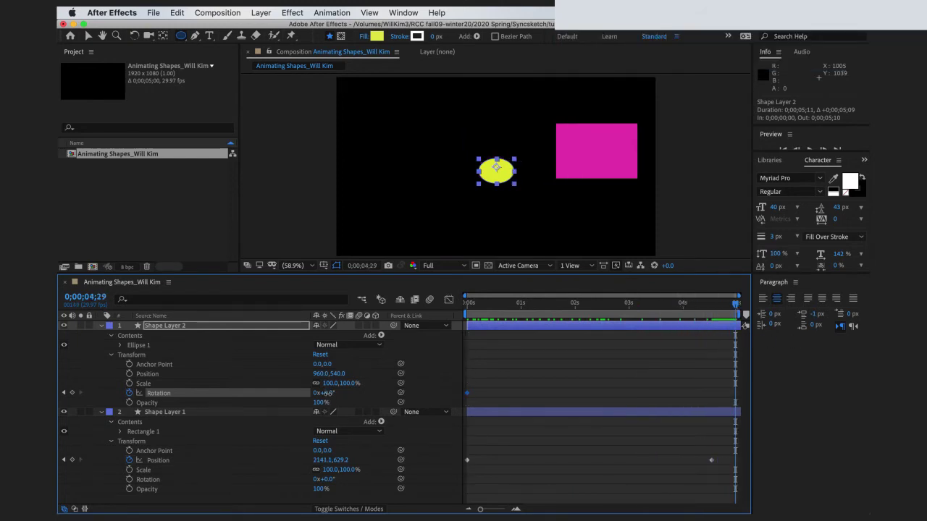
{"action": "left_click_drag", "start_coordinate": [323, 392], "coordinate": [692, 400]}
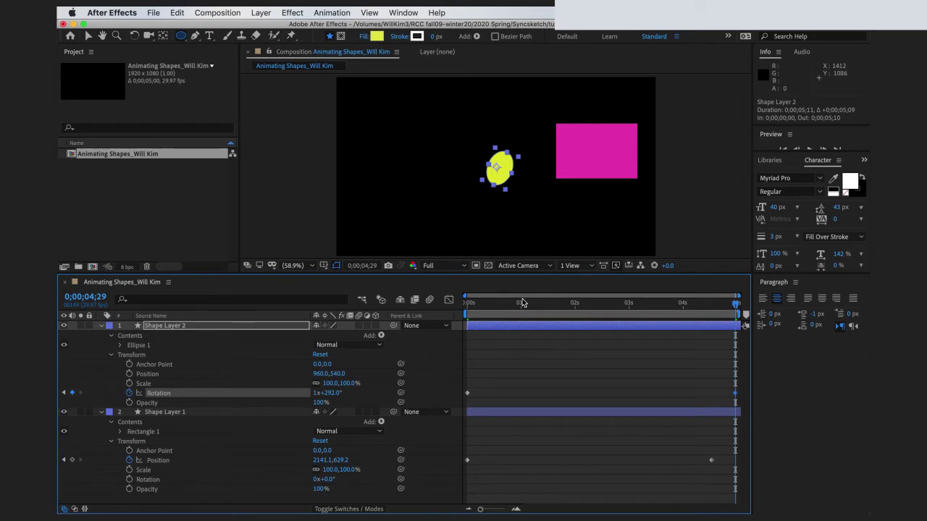
{"action": "key", "text": "space"}
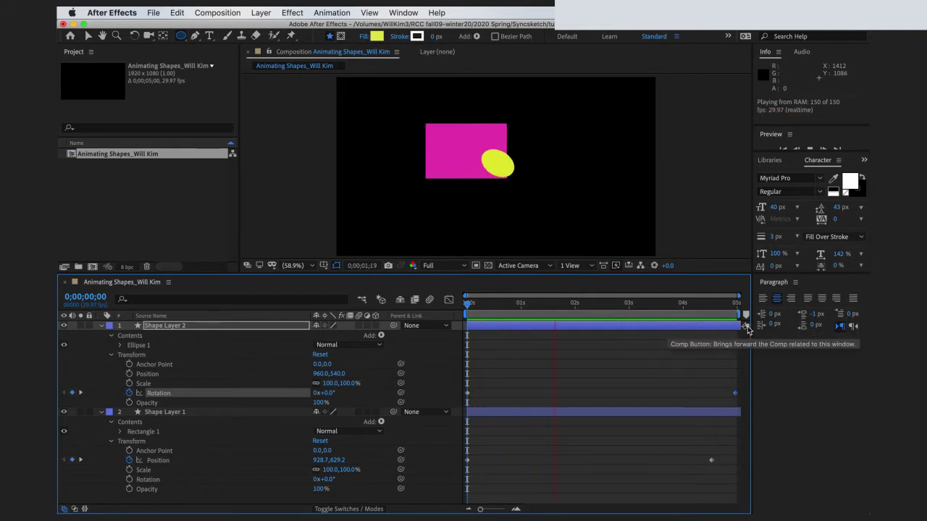
{"action": "key", "text": "space"}
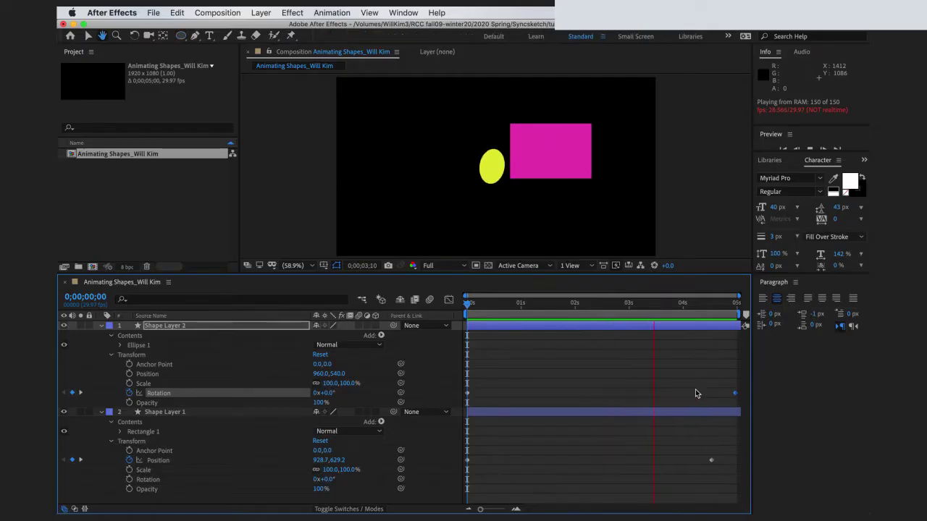
- Speed up both animations by moving the ellipse's end Rotation keyframe and the rectangle's end Position keyframe to about 0;00;00;28
{"action": "left_click", "coordinate": [470, 395]}
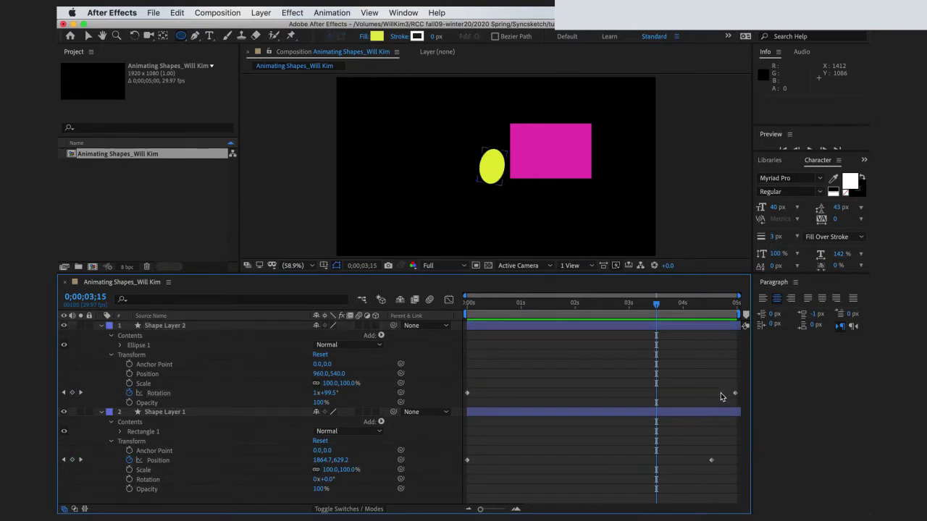
{"action": "left_click_drag", "start_coordinate": [736, 396], "coordinate": [515, 395]}
{"action": "left_click_drag", "start_coordinate": [711, 460], "coordinate": [517, 469]}
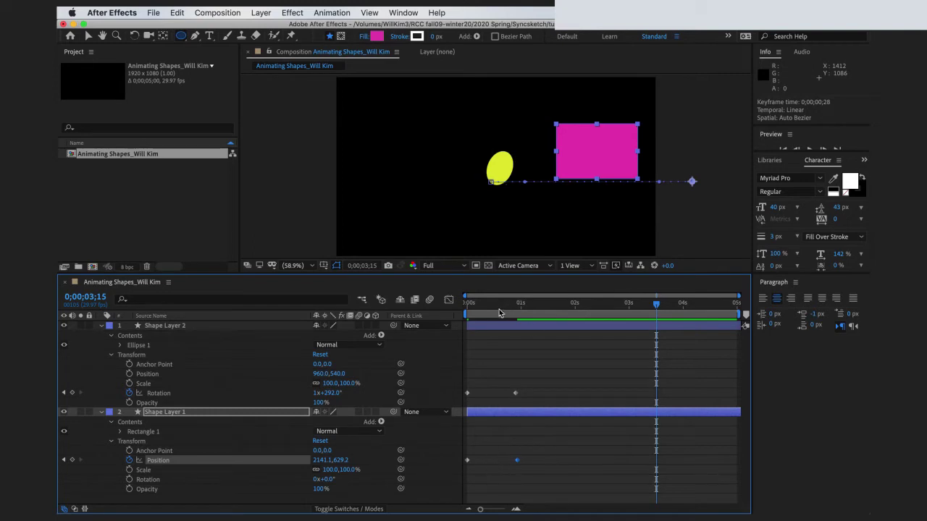
- Preview the sped-up rectangle and ellipse animations from the start of the composition and return to the first frame
{"action": "key", "text": "space"}
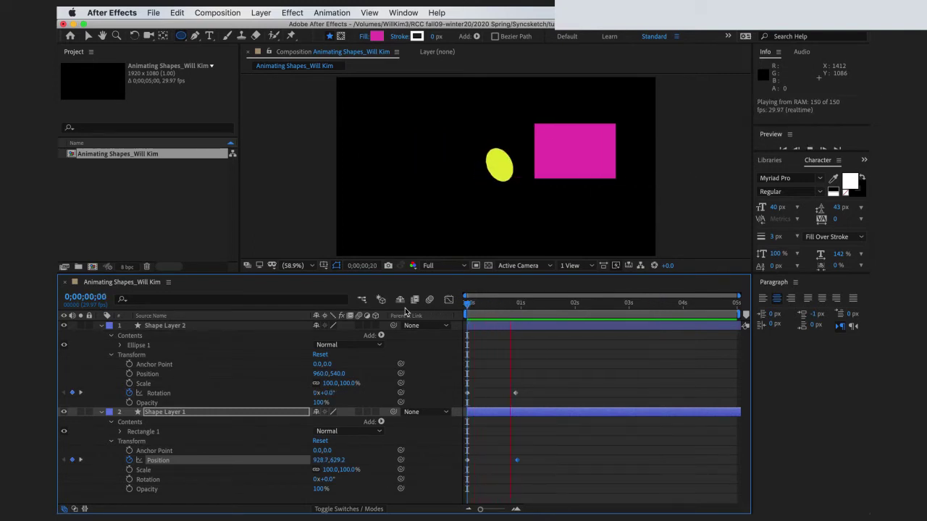
{"action": "key", "text": "space"}
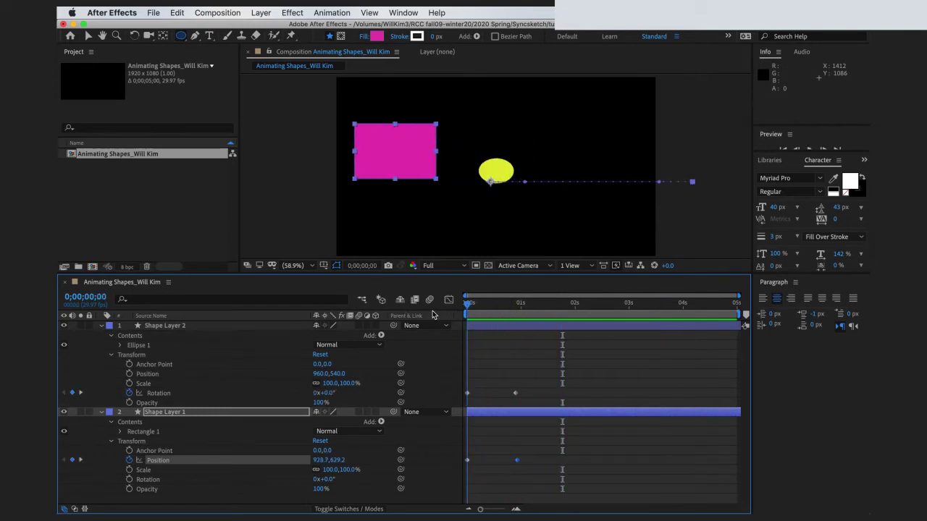
{"action": "key", "text": "space"}
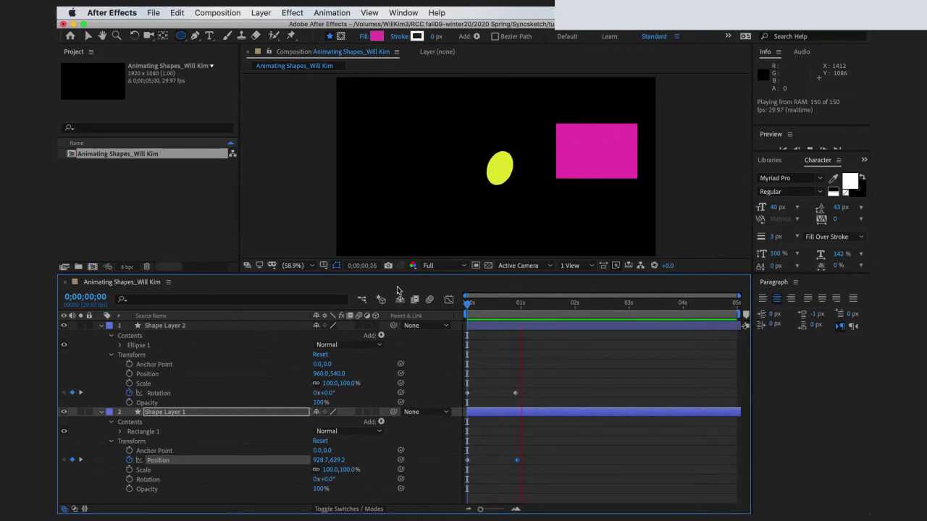
{"action": "left_click", "coordinate": [550, 305]}
{"action": "left_click", "coordinate": [521, 306]}
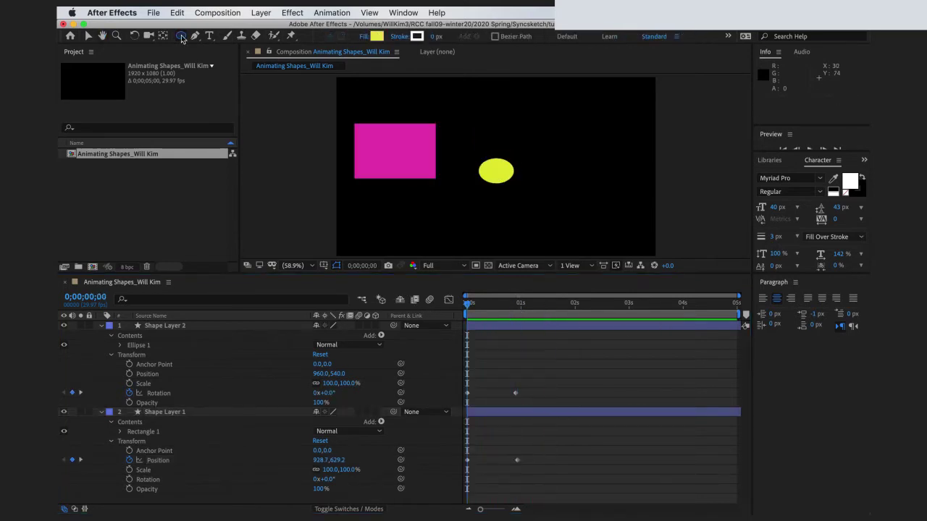
- Draw a star with a white (FFFFFF) fill between the rectangle and the ellipse, on its own shape layer
{"action": "left_click_drag", "start_coordinate": [182, 39], "coordinate": [231, 86]}
{"action": "left_click", "coordinate": [377, 36]}
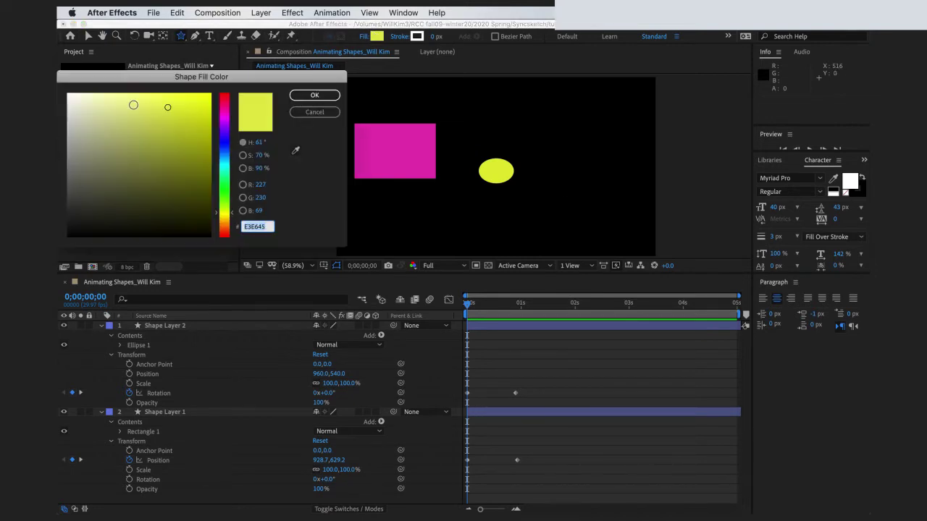
{"action": "type", "text": "ffffff"}
{"action": "left_click", "coordinate": [314, 95]}
{"action": "mouse_move", "coordinate": [464, 139]}
{"action": "left_mouse_down"}
{"action": "mouse_move", "coordinate": [540, 207]}
{"action": "mouse_move", "coordinate": [510, 167]}
{"action": "left_mouse_up"}
{"action": "left_click_drag", "start_coordinate": [500, 166], "coordinate": [497, 167]}
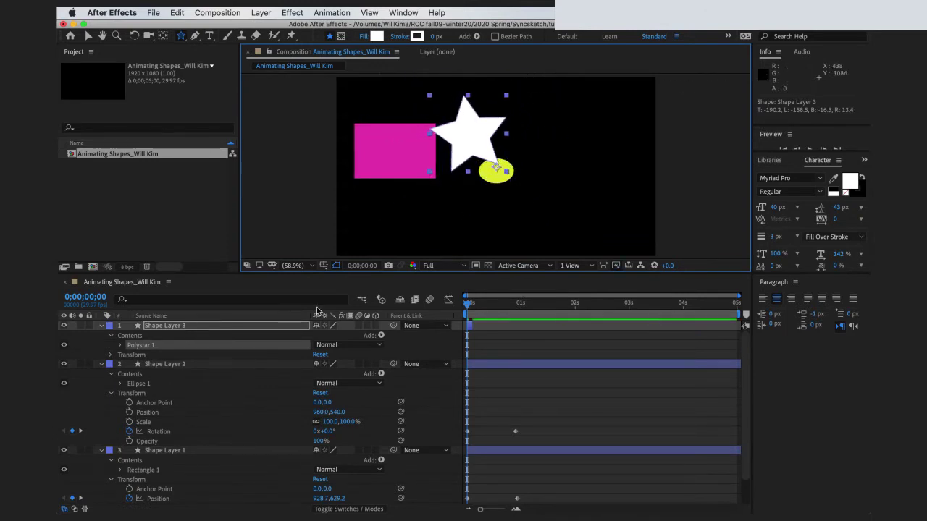
- Extend the star's layer across the full duration and move the star to the right of the ellipse, at about 1700.4, 638.5
{"action": "left_click", "coordinate": [88, 36]}
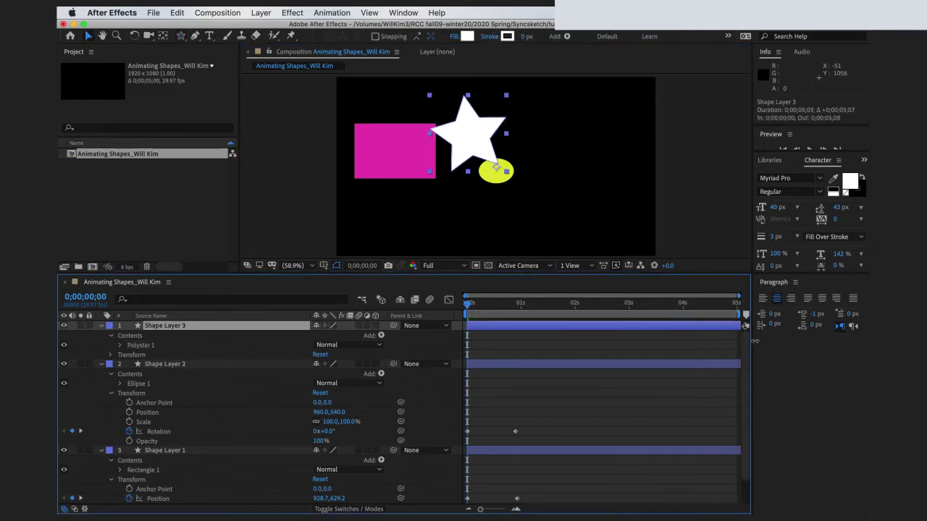
{"action": "left_click", "coordinate": [482, 140]}
{"action": "left_click_drag", "start_coordinate": [482, 140], "coordinate": [605, 156]}
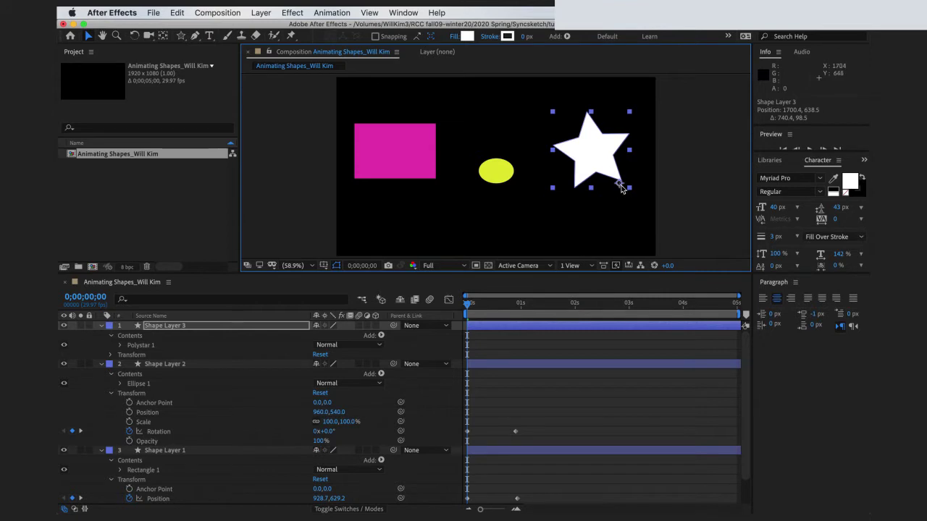
- Centre the star's Anchor Point at -155.0, -191.0 and reposition the star in the frame's upper right, at about 1588.3, 271.7
{"action": "left_click", "coordinate": [111, 356]}
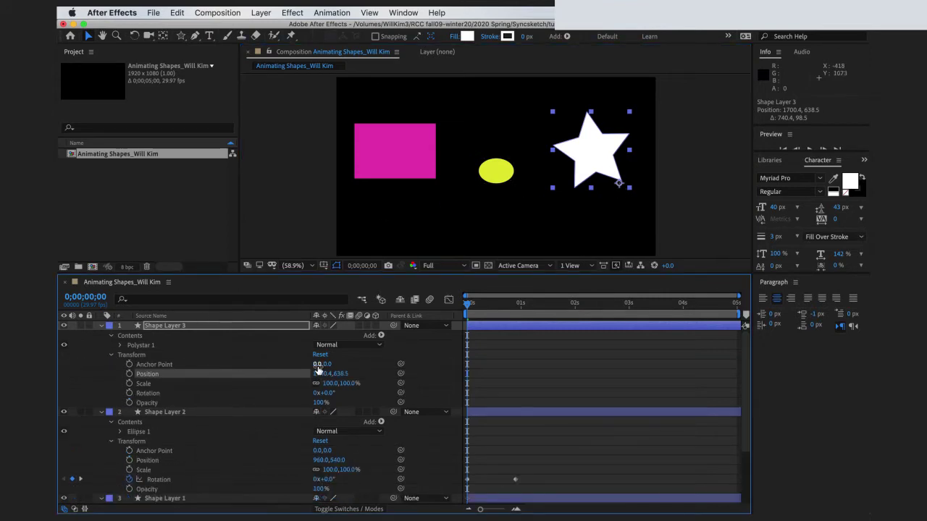
{"action": "left_click_drag", "start_coordinate": [319, 364], "coordinate": [242, 363]}
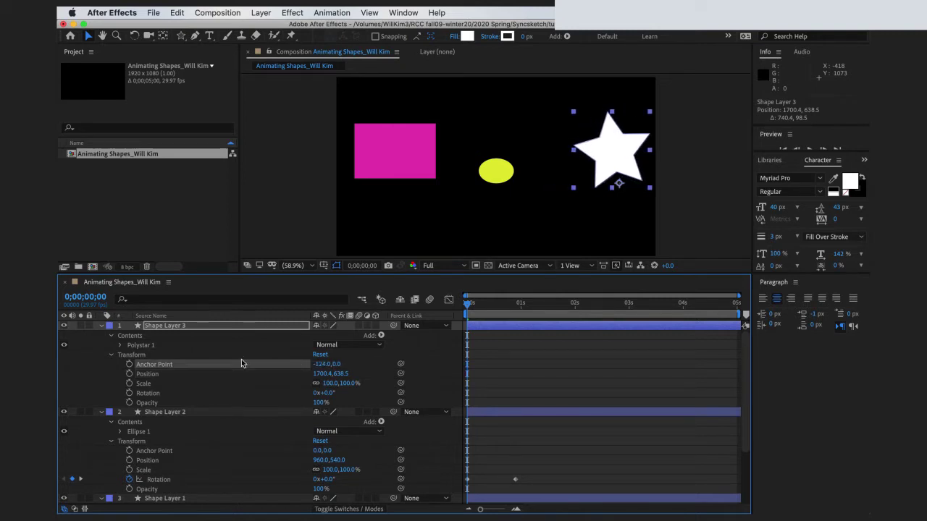
{"action": "left_click_drag", "start_coordinate": [338, 365], "coordinate": [235, 368]}
{"action": "left_click_drag", "start_coordinate": [326, 368], "coordinate": [308, 368]}
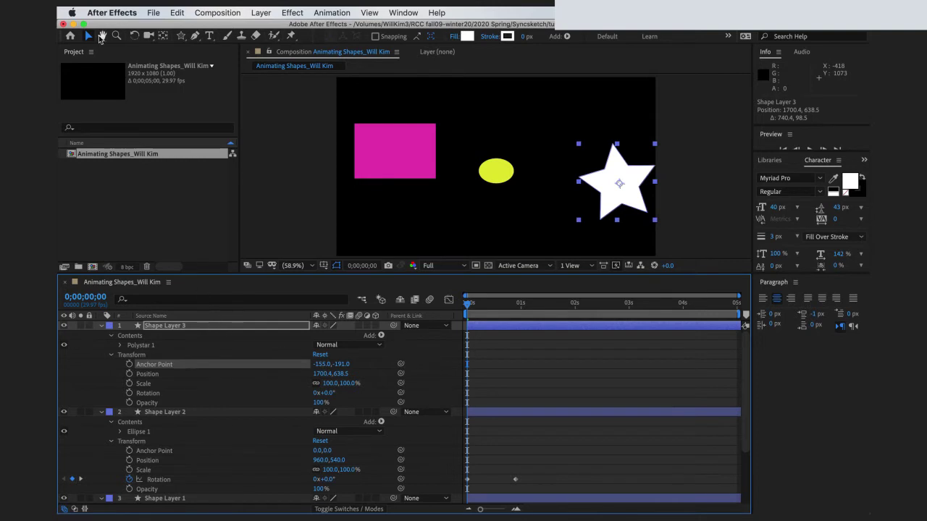
{"action": "left_click_drag", "start_coordinate": [601, 170], "coordinate": [596, 109]}
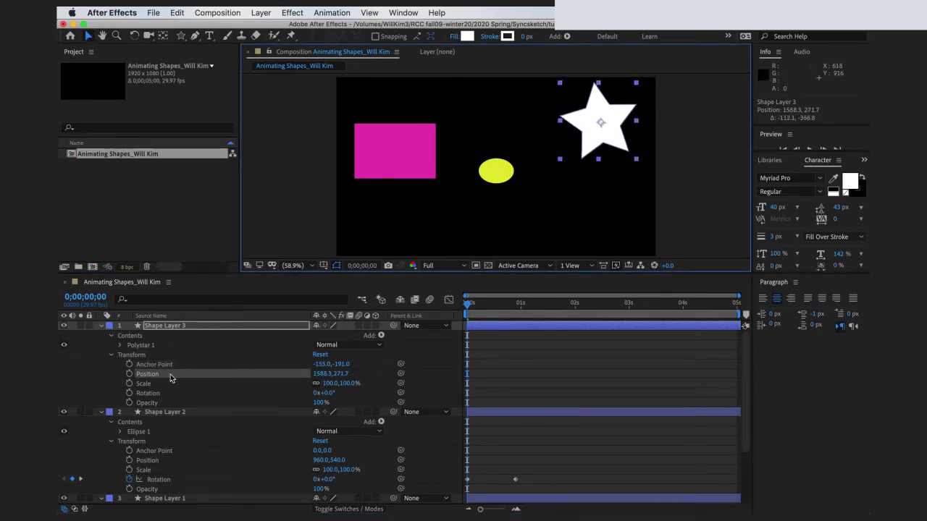
- Animate the star from the first frame to 0;00;04;29, with Rotation from 0° to 10x+226.0° and Scale from 100% to 18%
{"action": "left_click", "coordinate": [128, 383]}
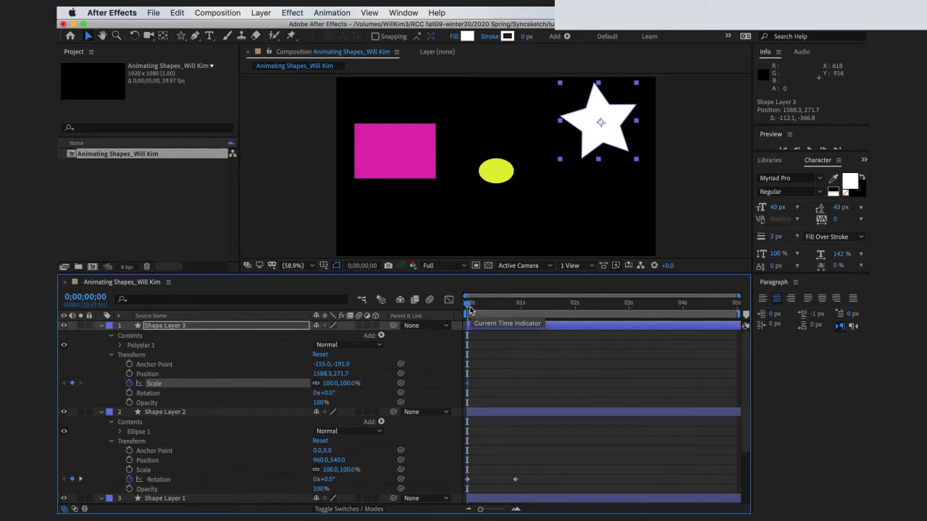
{"action": "left_click", "coordinate": [129, 393]}
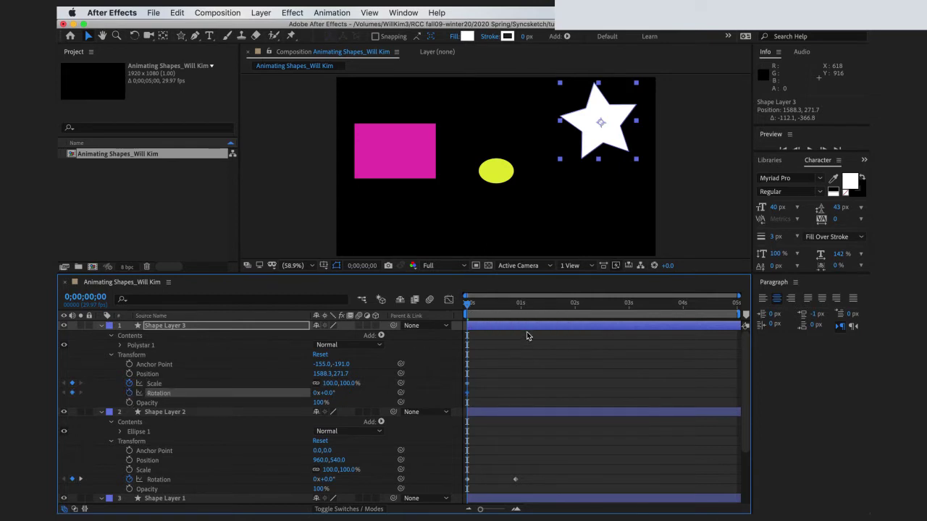
{"action": "key", "text": "space"}
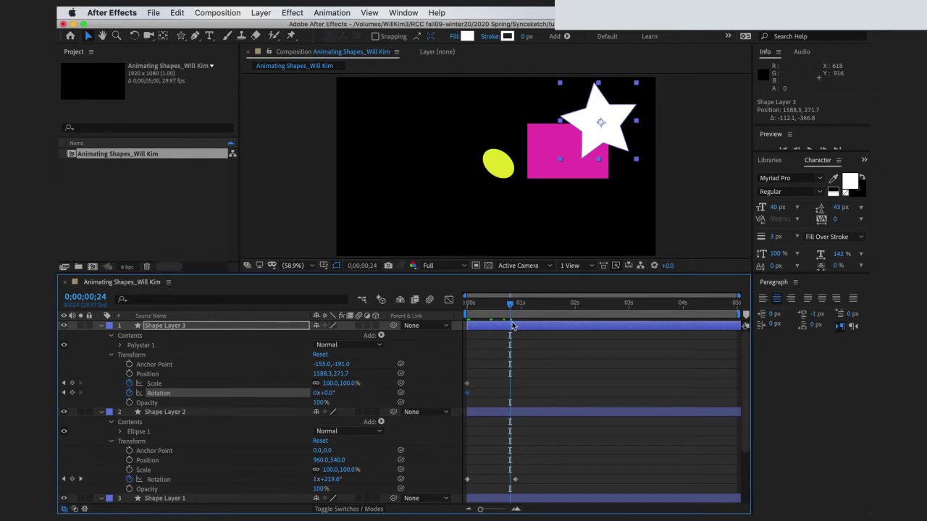
{"action": "left_click_drag", "start_coordinate": [512, 316], "coordinate": [760, 333]}
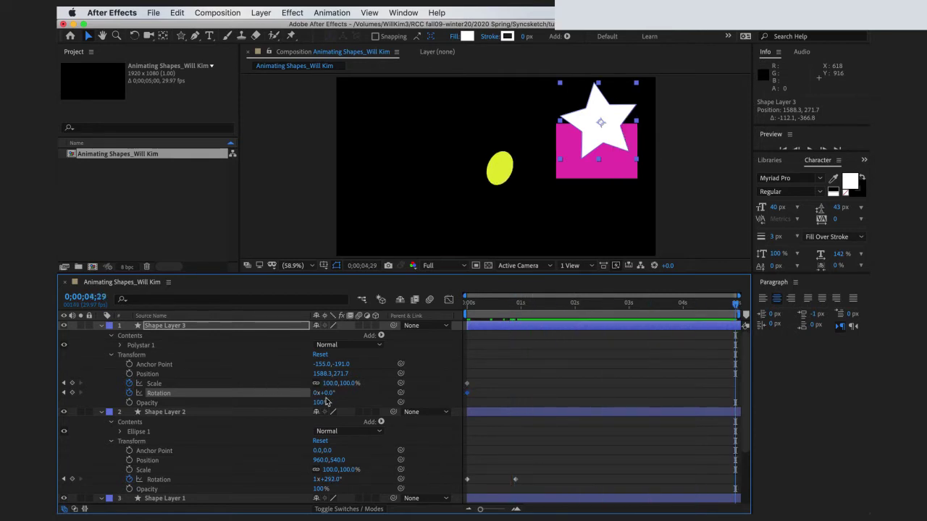
{"action": "left_click_drag", "start_coordinate": [328, 398], "coordinate": [358, 399]}
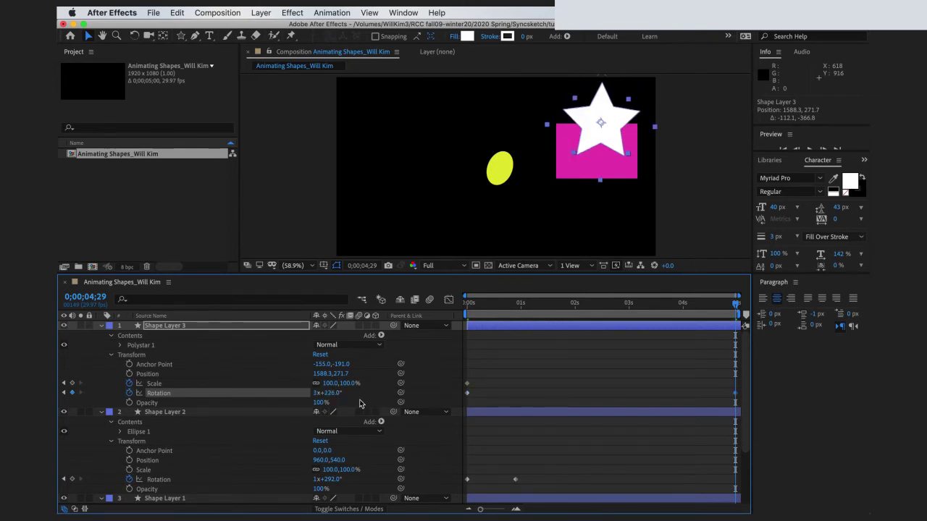
{"action": "left_click", "coordinate": [316, 395]}
{"action": "type", "text": "10"}
{"action": "key", "text": "Return"}
{"action": "left_click_drag", "start_coordinate": [327, 383], "coordinate": [287, 386]}
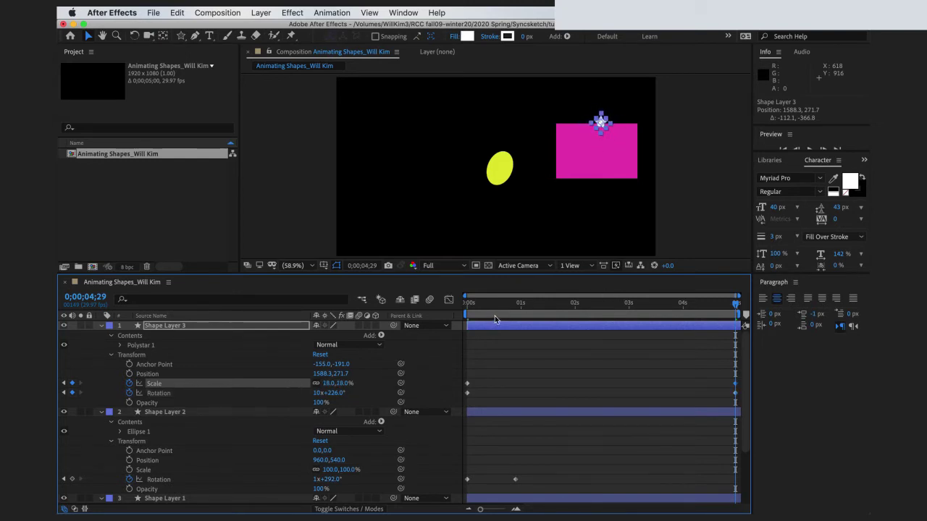
- Preview the star spinning and shrinking from the start of the composition and return to the first frame
{"action": "key", "text": "space"}
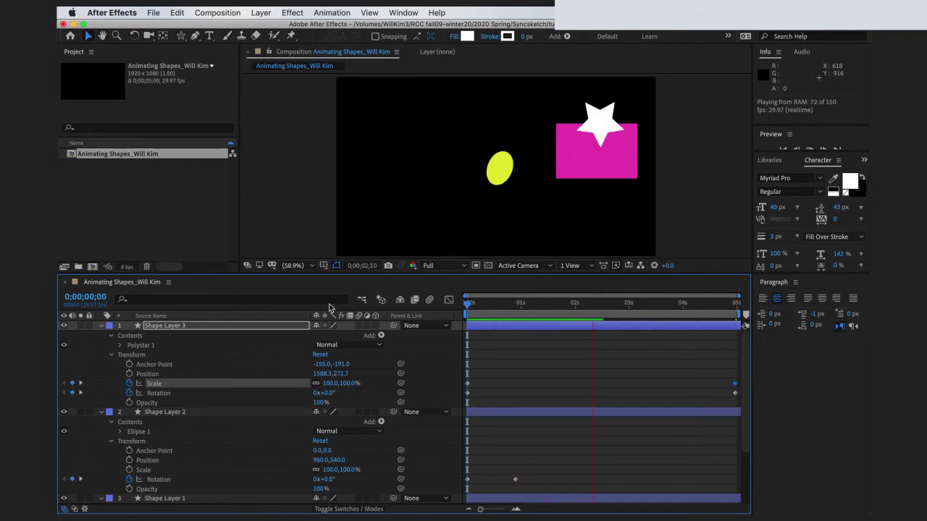
{"action": "key", "text": "space"}
{"action": "left_click_drag", "start_coordinate": [538, 312], "coordinate": [425, 317]}
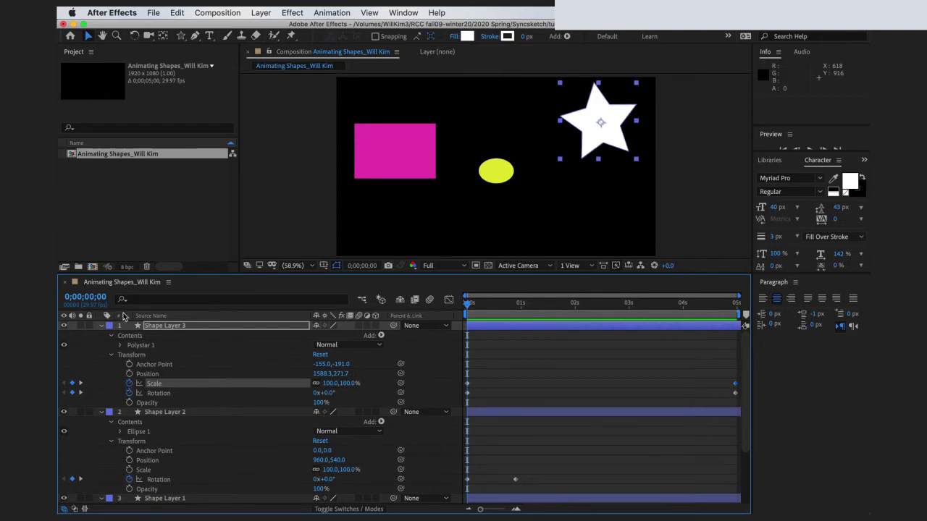
- Collapse the properties of all three shape layers in the timeline and clear the layer selection
{"action": "left_click", "coordinate": [101, 327]}
{"action": "left_click", "coordinate": [102, 336]}
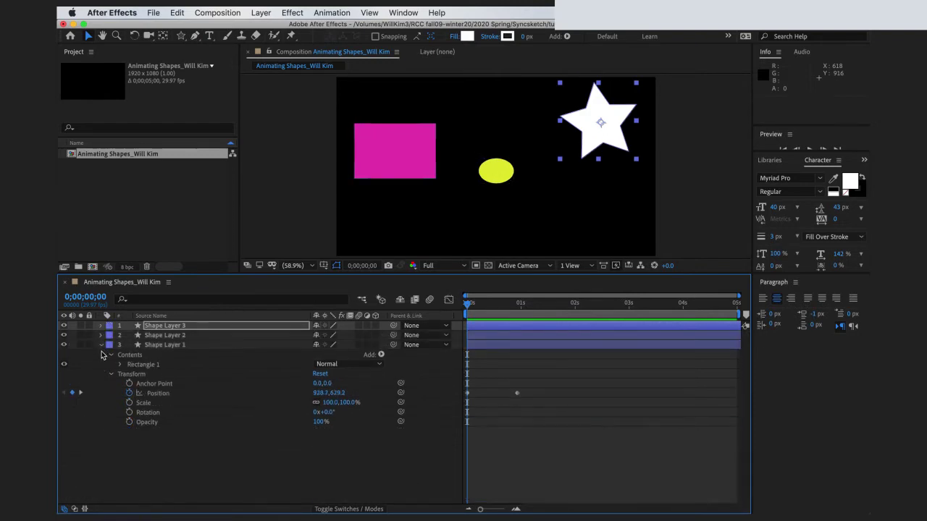
{"action": "left_click", "coordinate": [101, 345]}
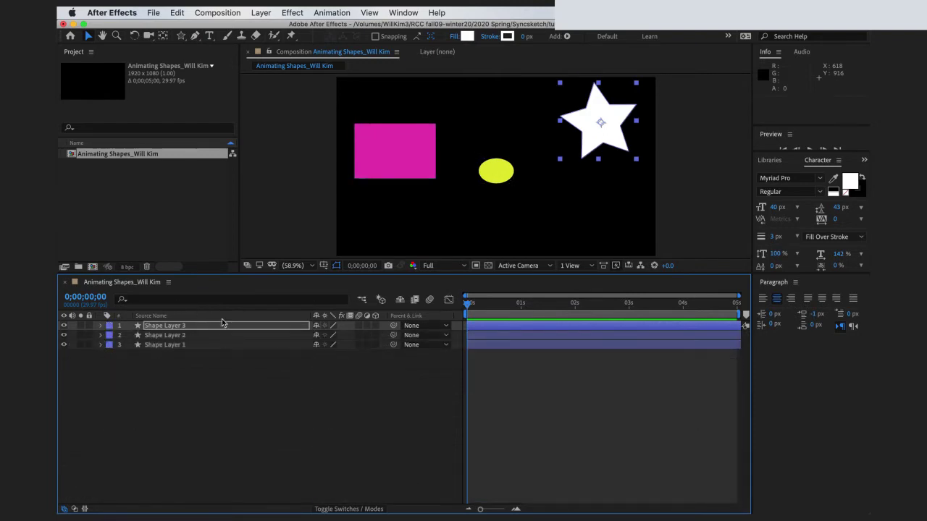
{"action": "left_click", "coordinate": [179, 381]}
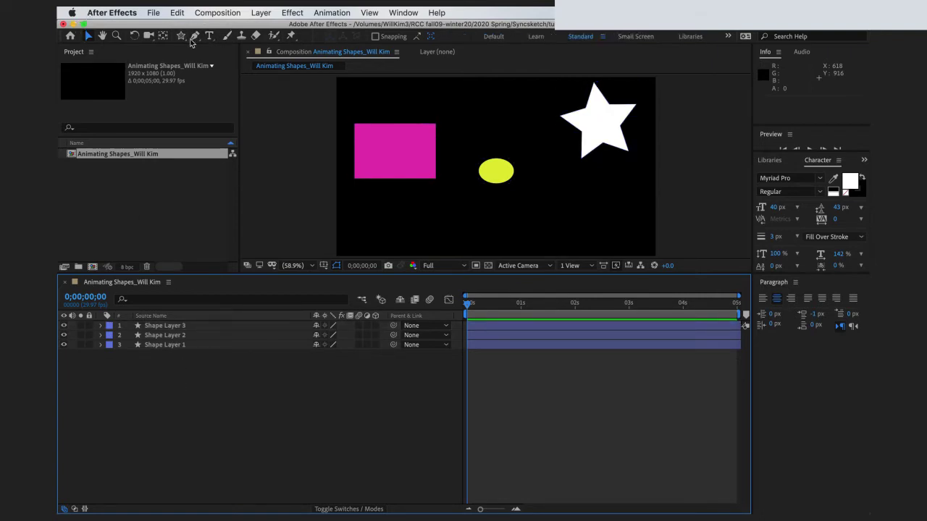
- Draw a small polygon with a brown (684900) fill over the yellow ellipse, on its own shape layer
{"action": "mouse_move", "coordinate": [181, 36]}
{"action": "left_mouse_down"}
{"action": "mouse_move", "coordinate": [223, 51]}
{"action": "mouse_move", "coordinate": [238, 73]}
{"action": "left_mouse_up"}
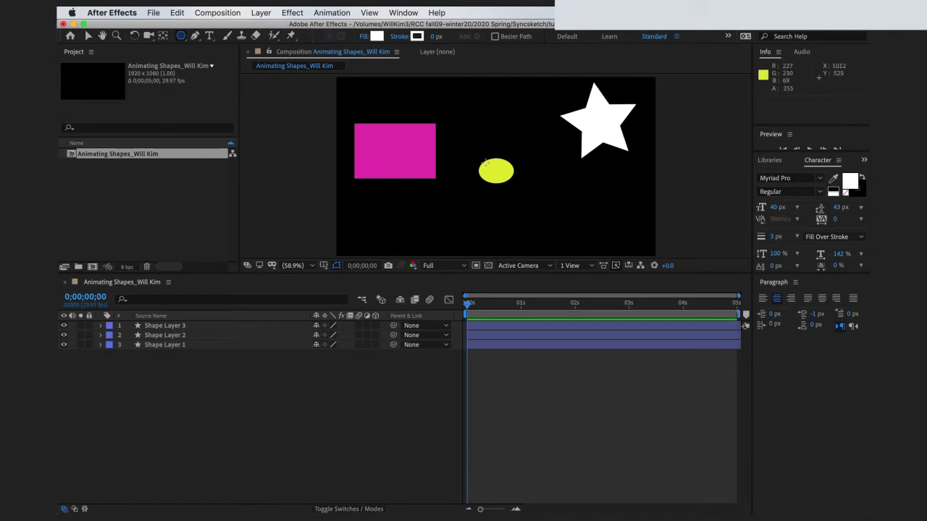
{"action": "left_click", "coordinate": [376, 37]}
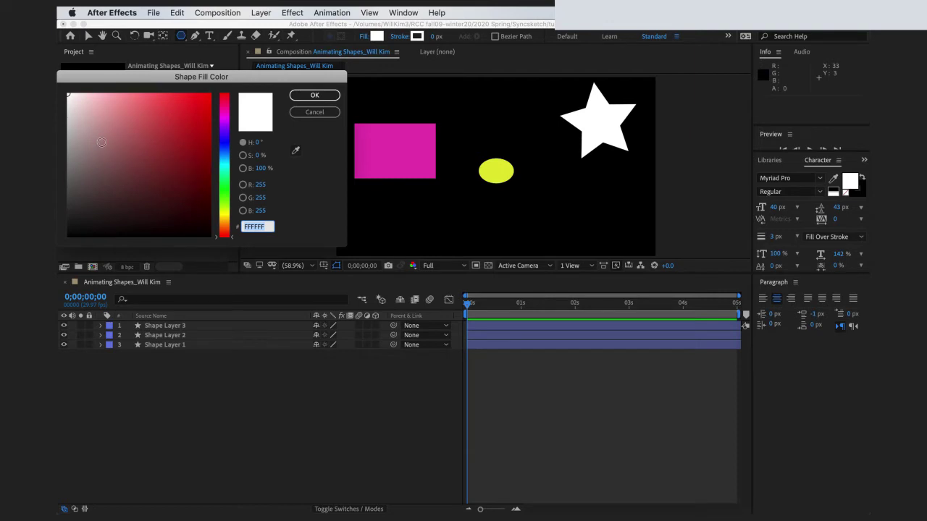
{"action": "left_click", "coordinate": [225, 222]}
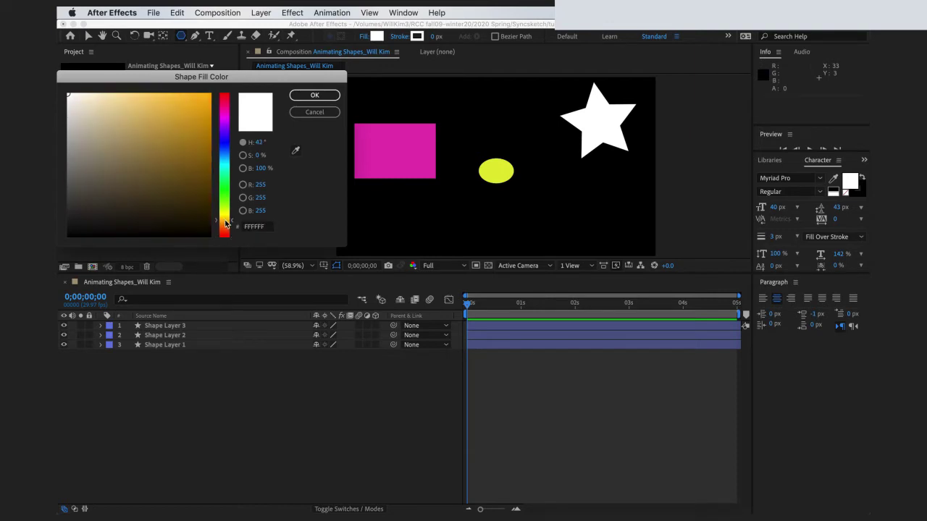
{"action": "left_click", "coordinate": [170, 138]}
{"action": "left_click", "coordinate": [314, 95]}
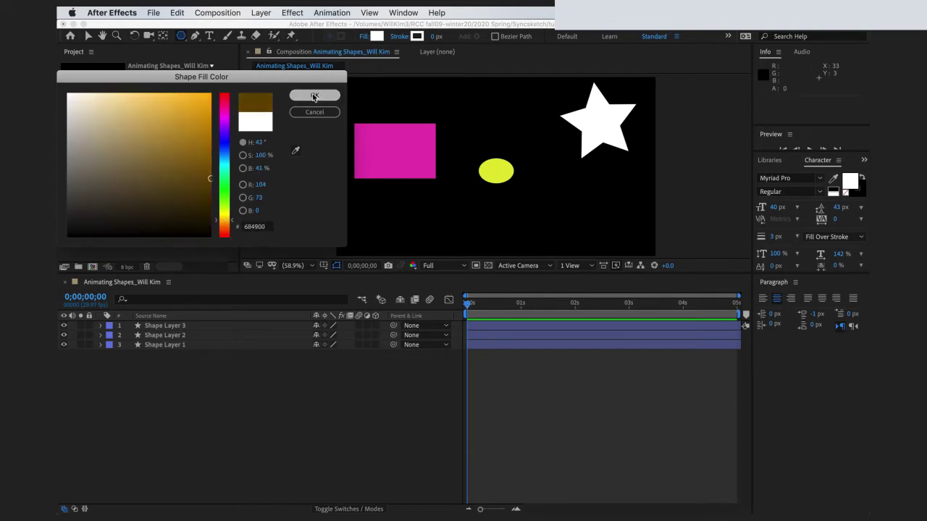
{"action": "left_click_drag", "start_coordinate": [489, 166], "coordinate": [486, 164]}
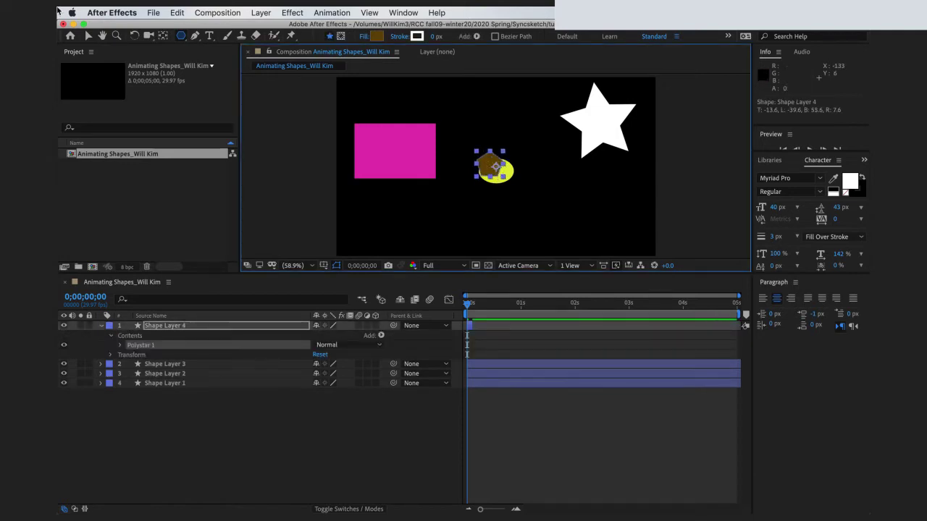
- Centre the brown polygon on the yellow ellipse and extend its layer across the full duration
{"action": "left_click", "coordinate": [88, 37]}
{"action": "left_click_drag", "start_coordinate": [486, 171], "coordinate": [501, 170]}
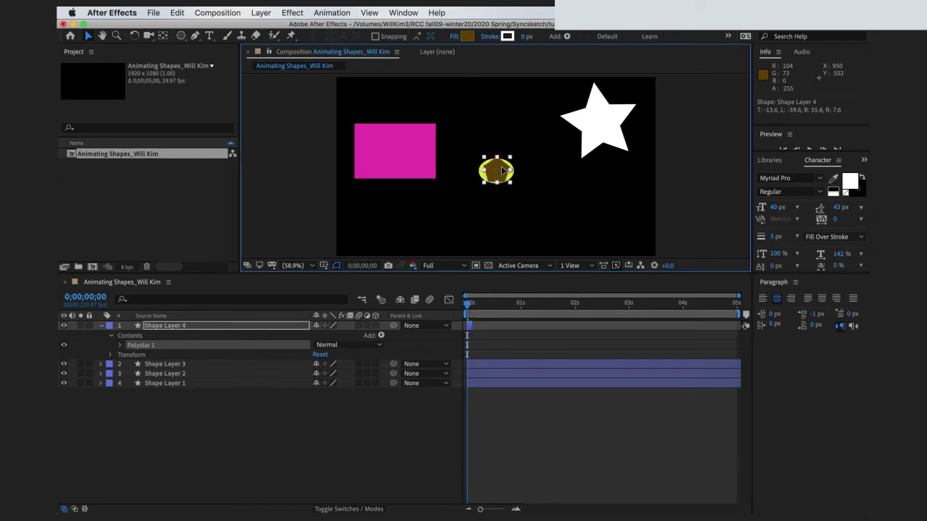
{"action": "left_click_drag", "start_coordinate": [477, 324], "coordinate": [740, 325]}
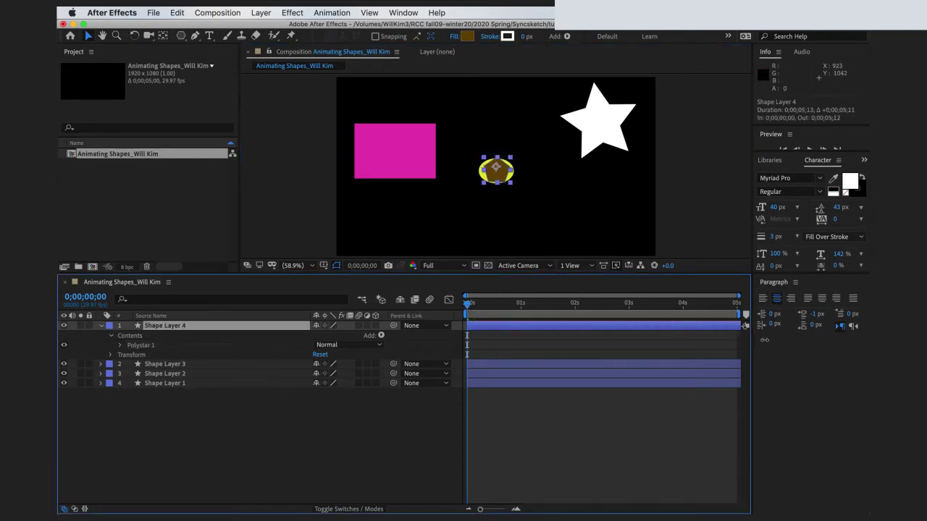
- Animate the polygon's Scale from 100% on the first frame to 2333% at 0;00;04;29, and preview the result from the start
{"action": "left_click", "coordinate": [112, 355]}
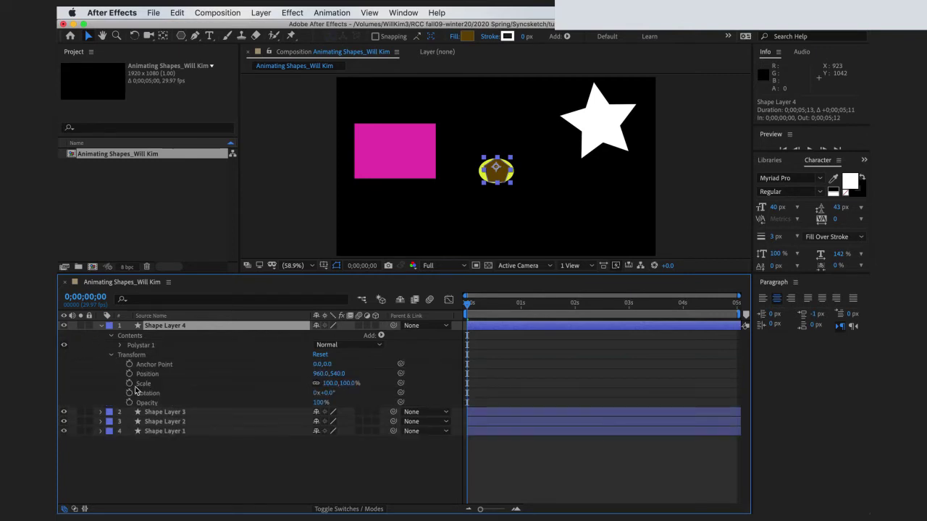
{"action": "left_click", "coordinate": [128, 383]}
{"action": "left_click_drag", "start_coordinate": [472, 311], "coordinate": [779, 347]}
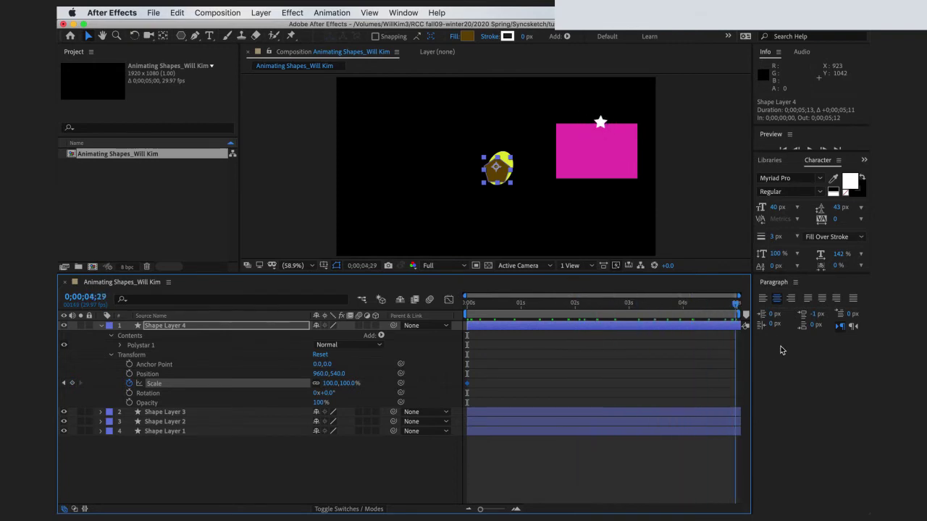
{"action": "left_click_drag", "start_coordinate": [328, 383], "coordinate": [402, 393]}
{"action": "left_click_drag", "start_coordinate": [466, 396], "coordinate": [696, 397]}
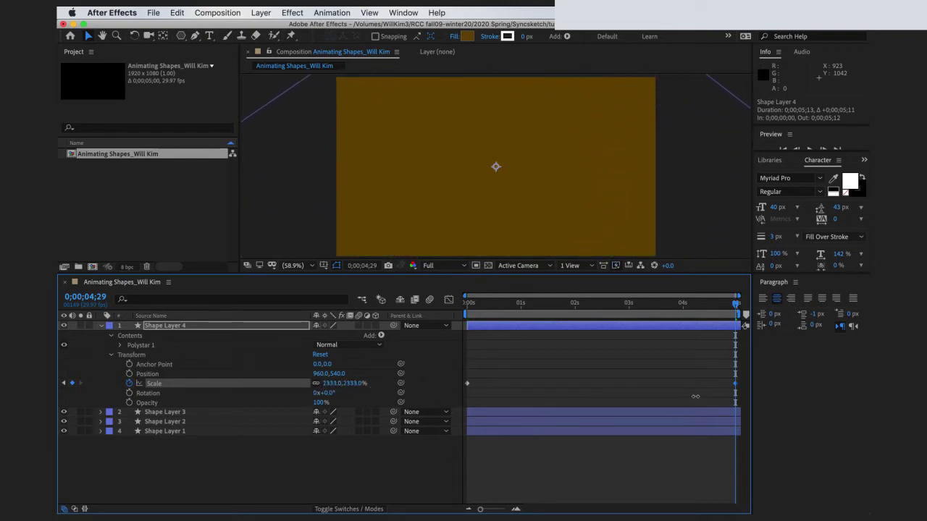
{"action": "left_click", "coordinate": [471, 307]}
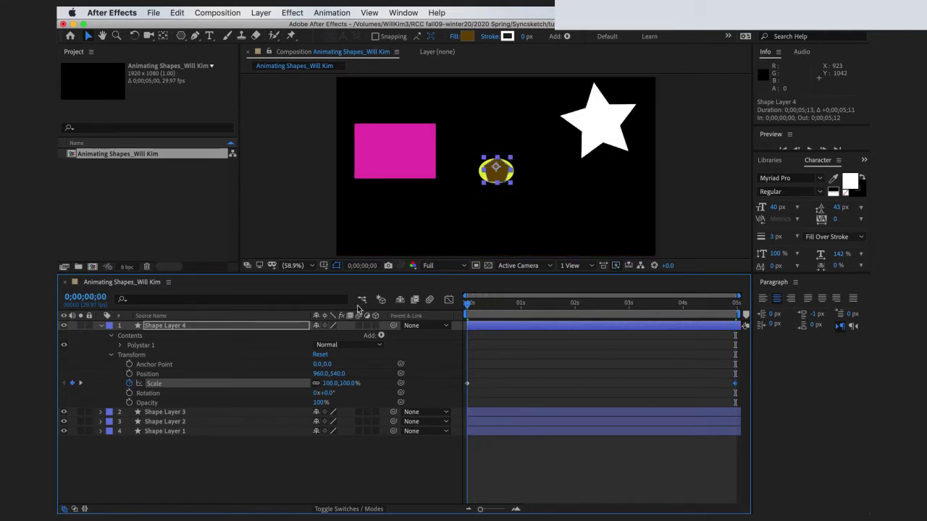
{"action": "key", "text": "space"}
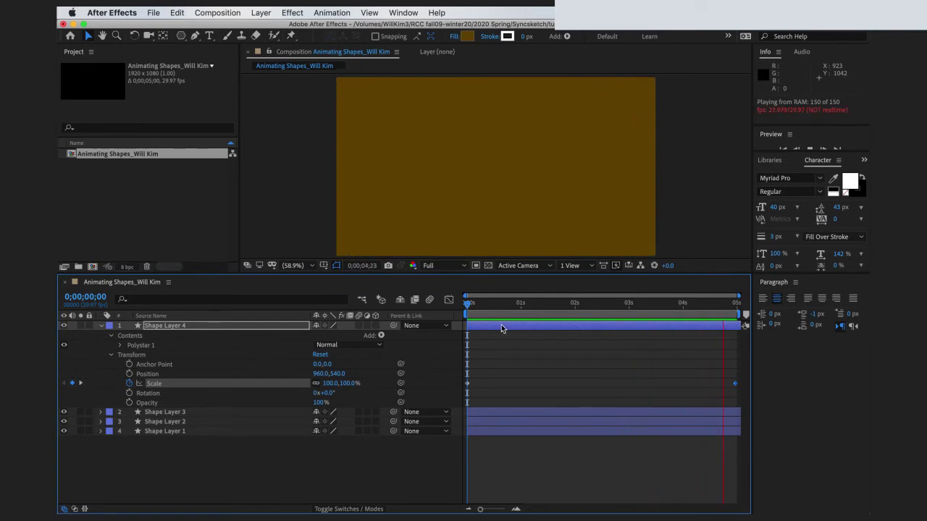
- Stop the preview, clear the layer selection and save the project
{"action": "key", "text": "space"}
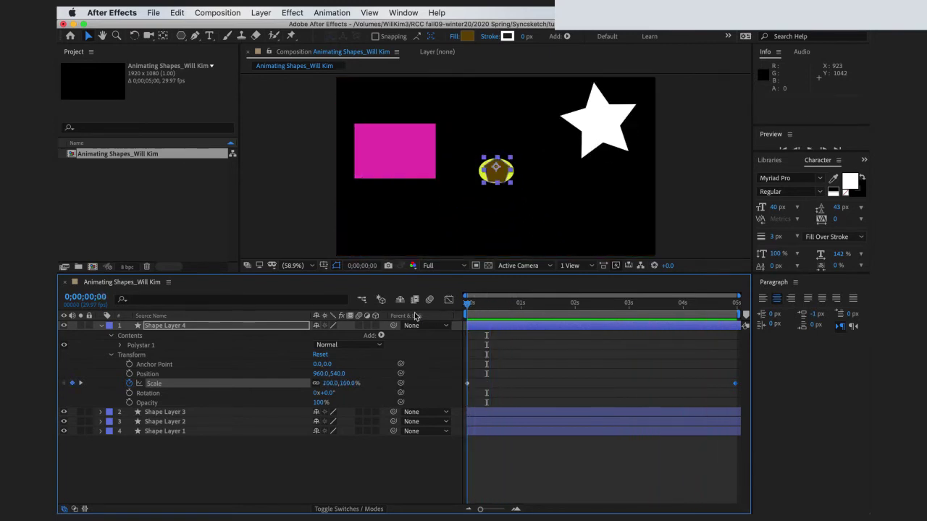
{"action": "left_click", "coordinate": [144, 210]}
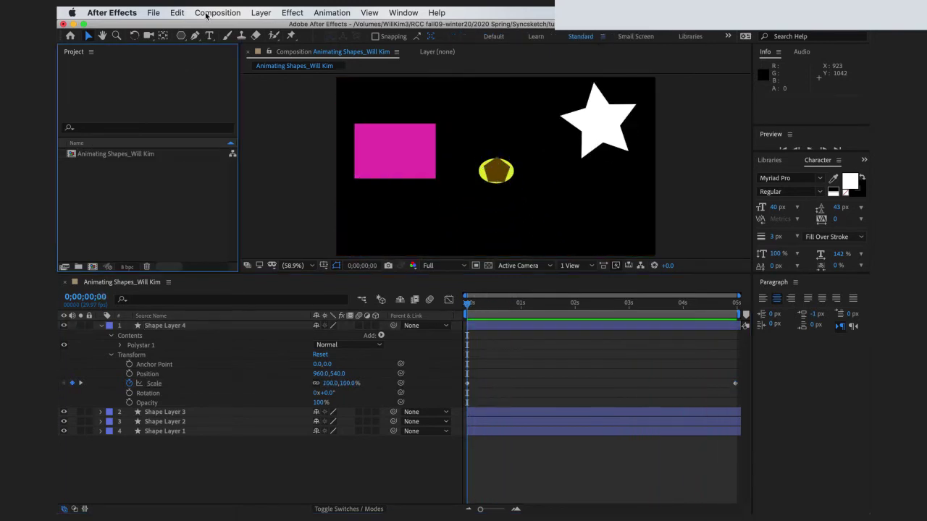
{"action": "left_click", "coordinate": [154, 13]}
{"action": "left_click", "coordinate": [161, 108]}
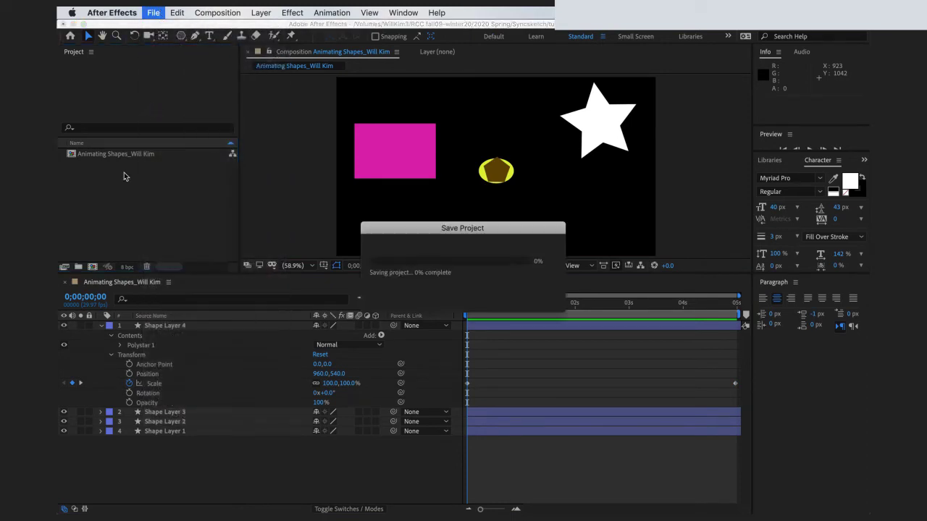
- Create a new five-second HDTV 1080 29.97 composition named "Animating Text_" followed by the author's name
{"action": "left_click", "coordinate": [216, 12]}
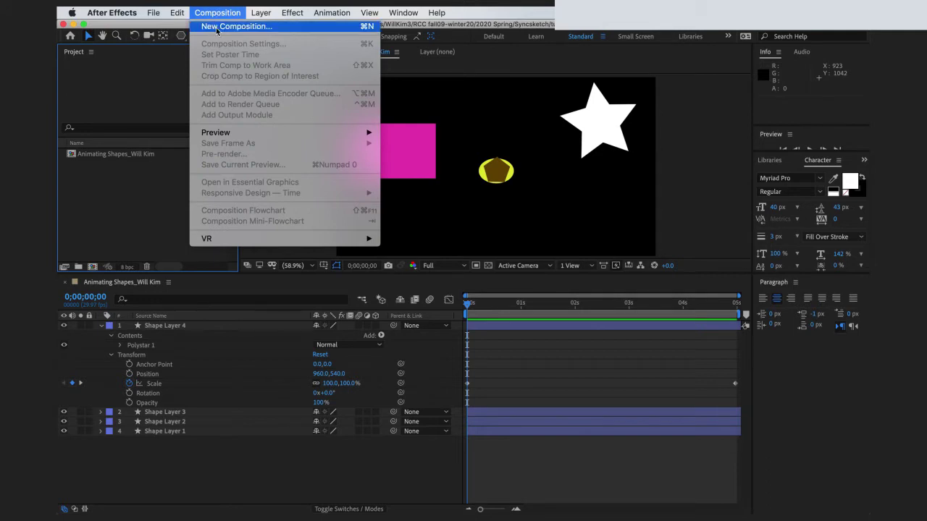
{"action": "left_click", "coordinate": [236, 26]}
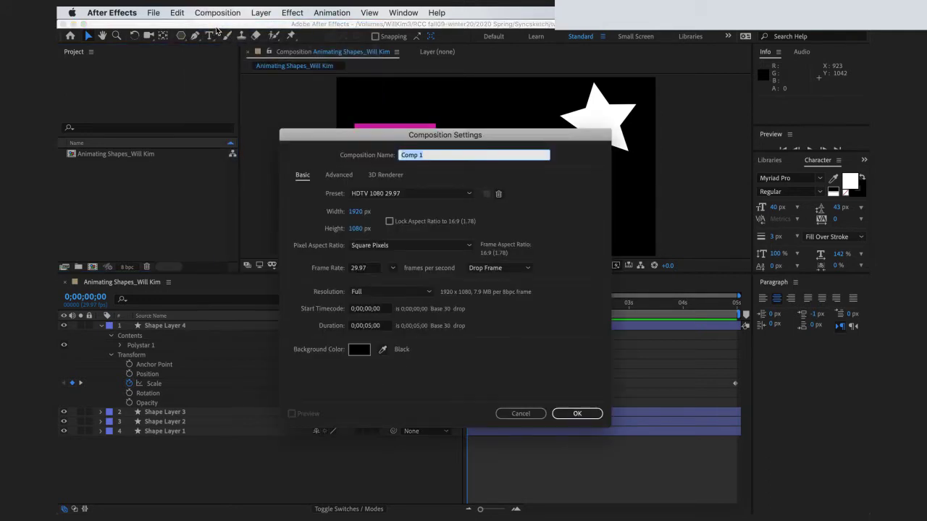
{"action": "type", "text": "Animating Text_Will Kim"}
{"action": "left_click", "coordinate": [583, 414]}
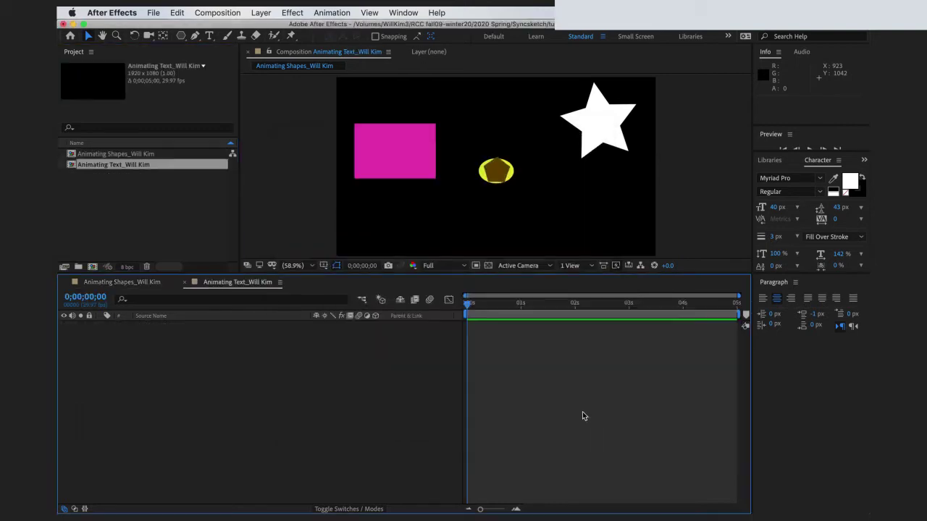
- Add a wide text box in the upper middle of the frame with the author's name followed by "Animation", sized at 153 px
{"action": "left_click", "coordinate": [208, 36]}
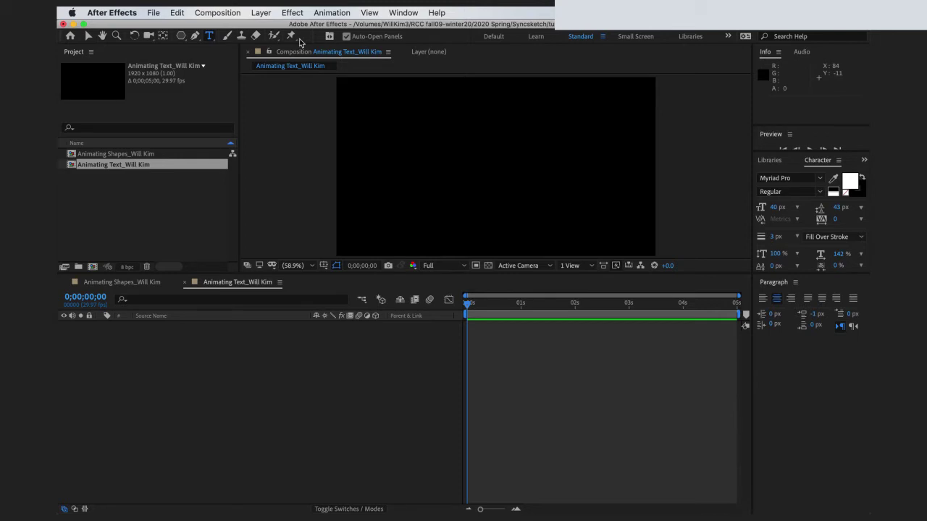
{"action": "left_click_drag", "start_coordinate": [360, 131], "coordinate": [624, 198]}
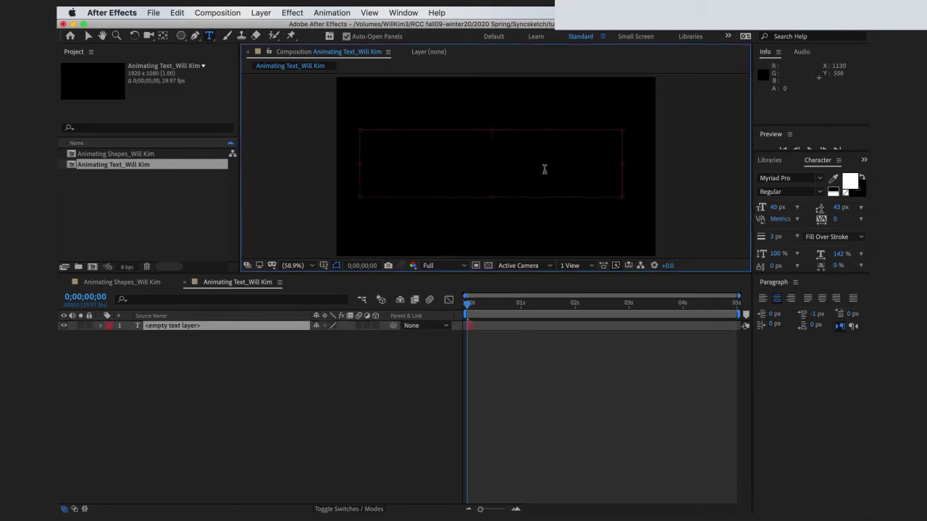
{"action": "type", "text": "Will Kim Animation"}
{"action": "key", "text": "super+a"}
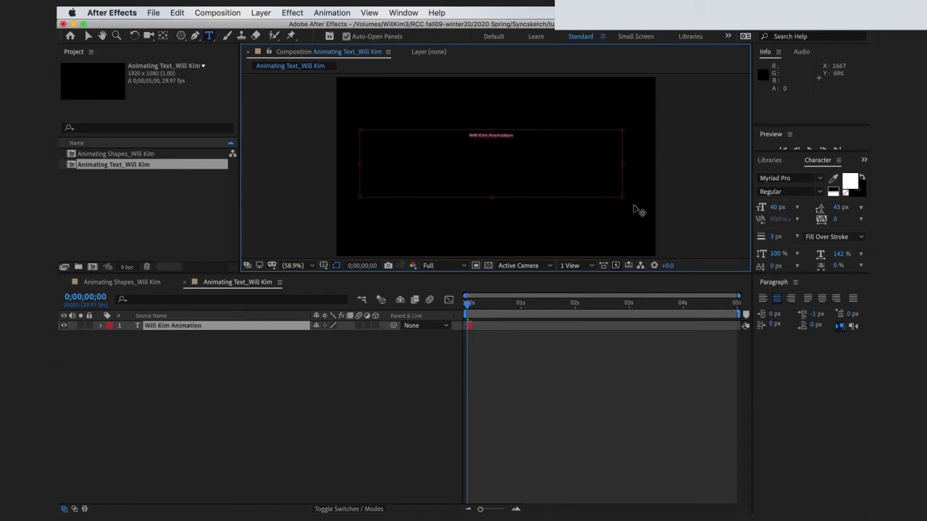
{"action": "left_click_drag", "start_coordinate": [775, 211], "coordinate": [840, 208]}
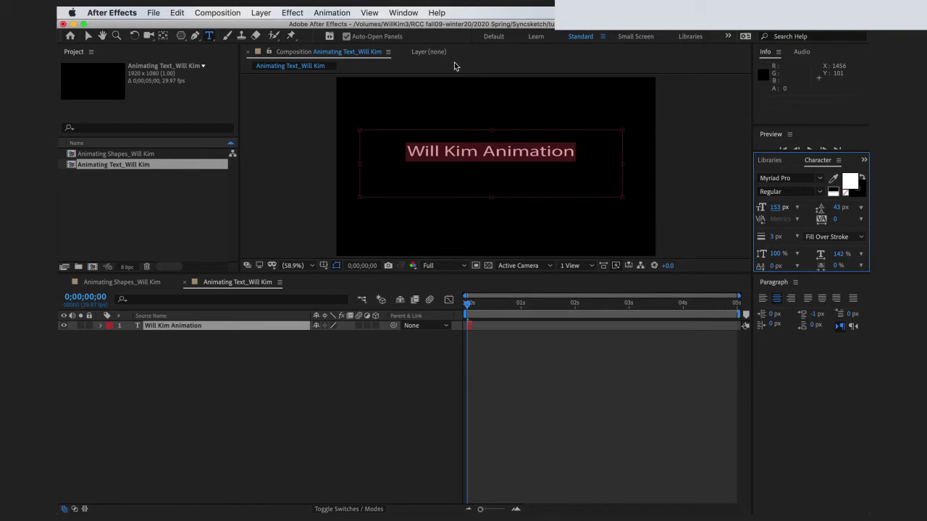
- Change the title text's font to Noteworthy Light
{"action": "left_click", "coordinate": [820, 179]}
{"action": "scroll", "coordinate": [779, 265], "scroll_direction": "down", "scroll_amount": 5}
{"action": "scroll", "coordinate": [780, 266], "scroll_direction": "down", "scroll_amount": 15}
{"action": "scroll", "coordinate": [779, 266], "scroll_direction": "up", "scroll_amount": 15}
{"action": "scroll", "coordinate": [779, 267], "scroll_direction": "down", "scroll_amount": 3}
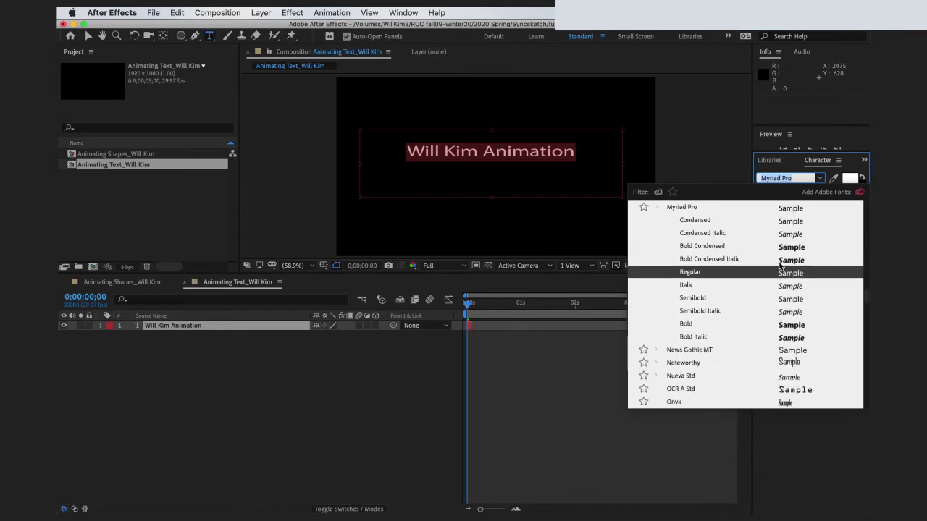
{"action": "scroll", "coordinate": [781, 268], "scroll_direction": "down", "scroll_amount": 2}
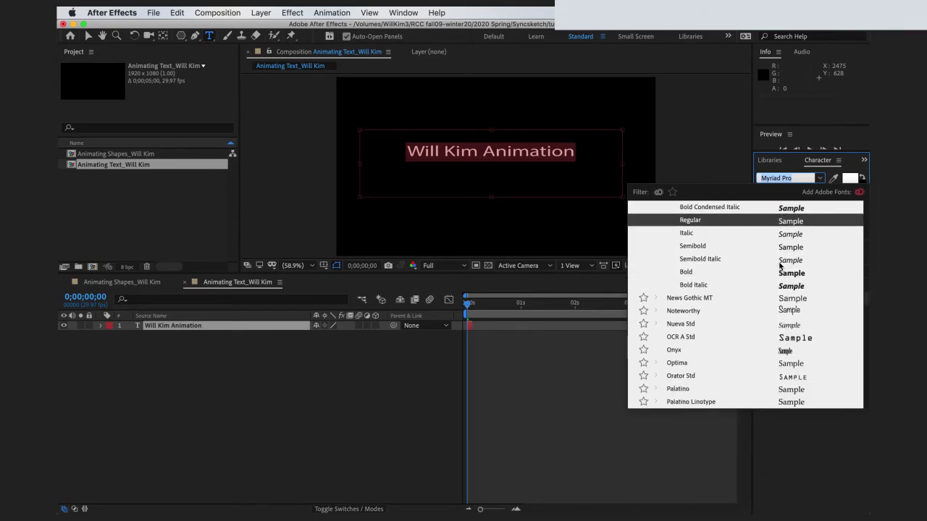
{"action": "left_click", "coordinate": [797, 312]}
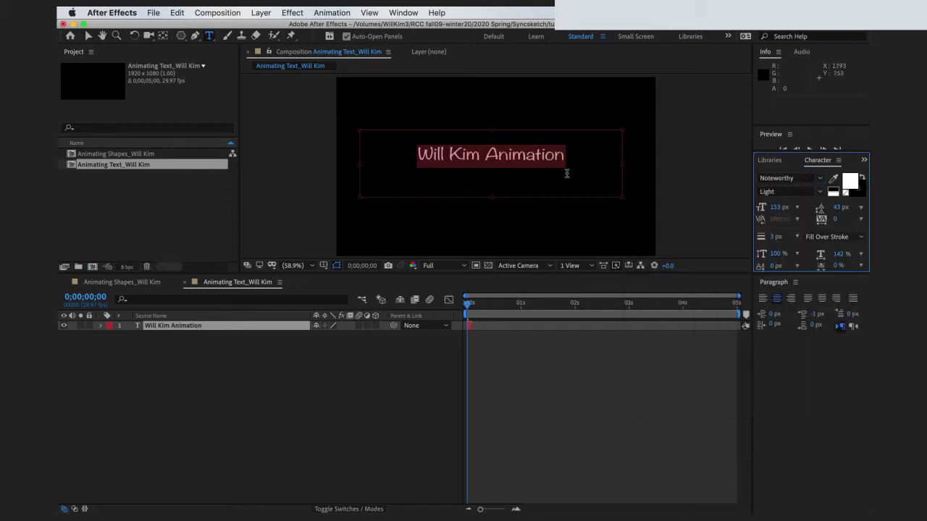
- Centre the title in the frame using the Title/Action Safe overlay, and extend its layer across the full duration
{"action": "left_click", "coordinate": [89, 36]}
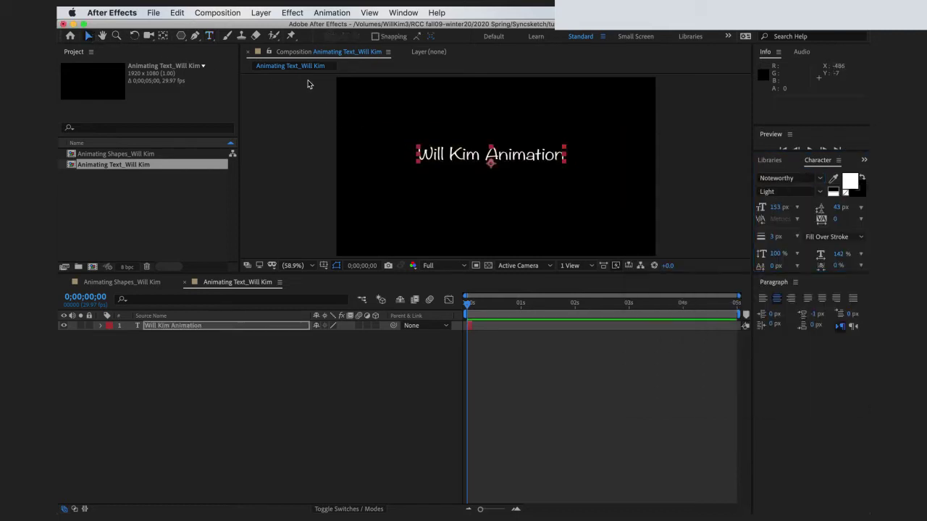
{"action": "left_click", "coordinate": [324, 267]}
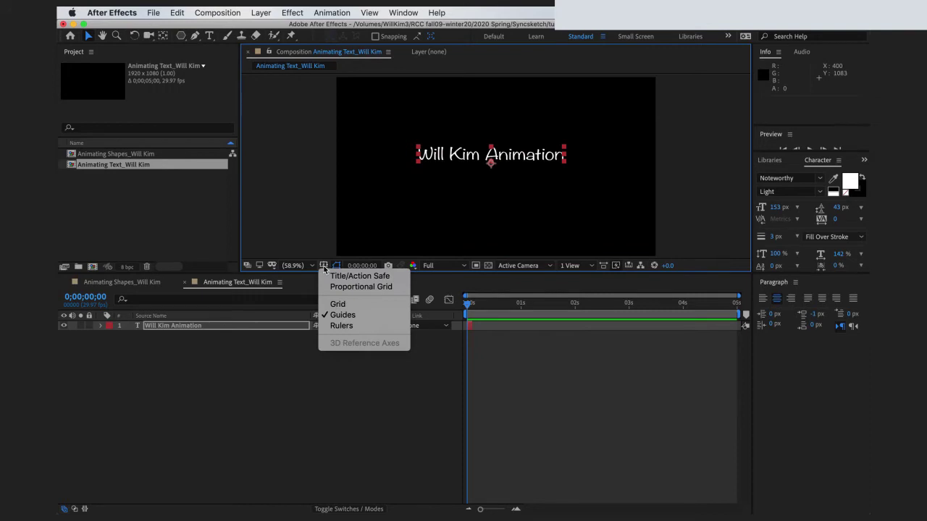
{"action": "left_click", "coordinate": [360, 273]}
{"action": "left_click_drag", "start_coordinate": [514, 154], "coordinate": [516, 171]}
{"action": "left_click", "coordinate": [475, 326]}
{"action": "left_click_drag", "start_coordinate": [472, 326], "coordinate": [746, 328]}
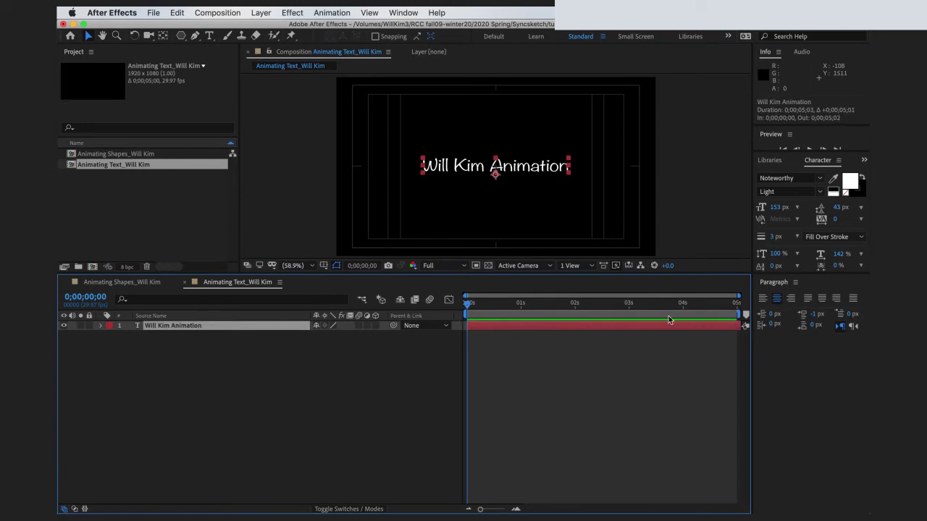
- Add an Opacity keyframe of 0% to the title layer on the first frame
{"action": "left_click", "coordinate": [101, 326]}
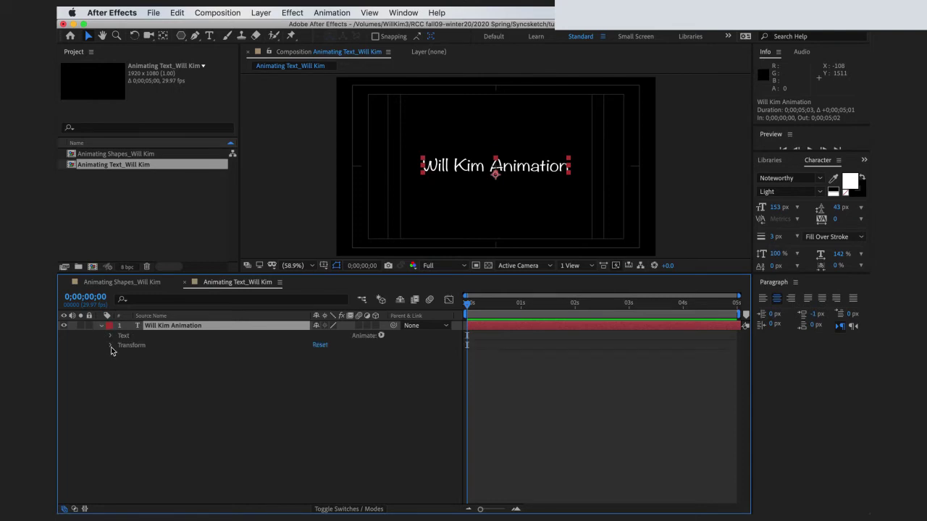
{"action": "left_click", "coordinate": [111, 346]}
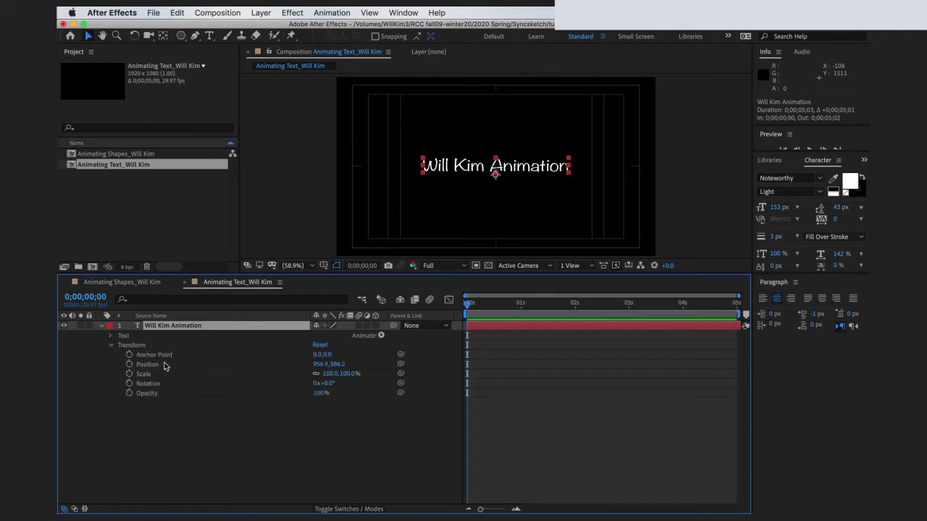
{"action": "left_click", "coordinate": [129, 393]}
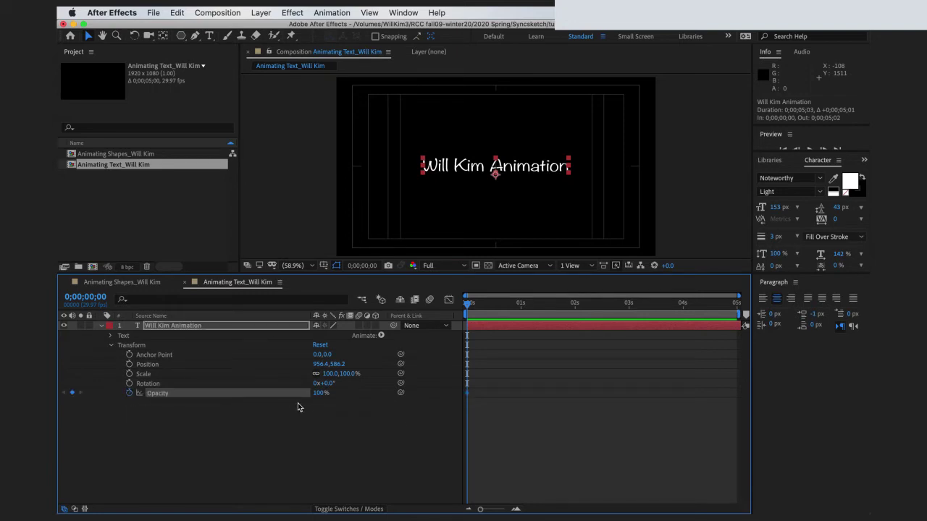
{"action": "left_click_drag", "start_coordinate": [318, 394], "coordinate": [254, 395]}
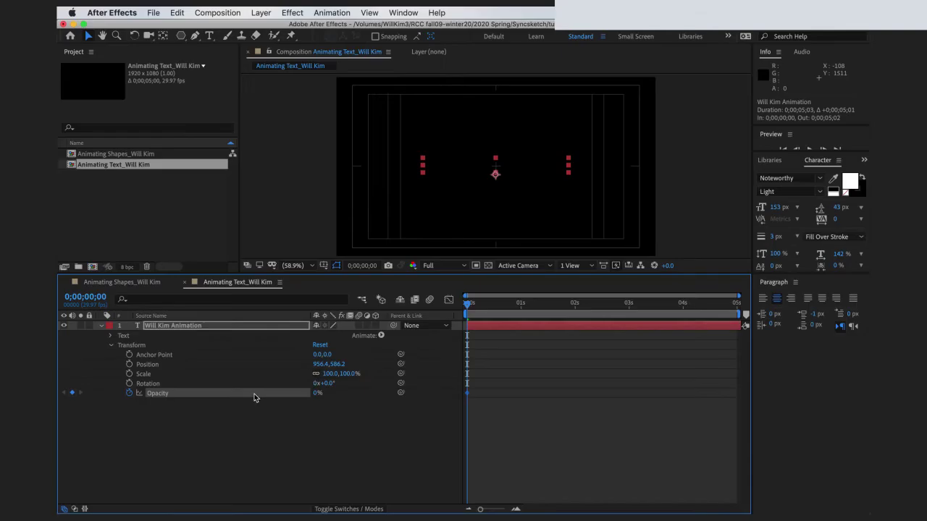
- Set the title's Opacity to 100% at 0;00;01;00 and preview the fade-in from the start
{"action": "left_click", "coordinate": [521, 306]}
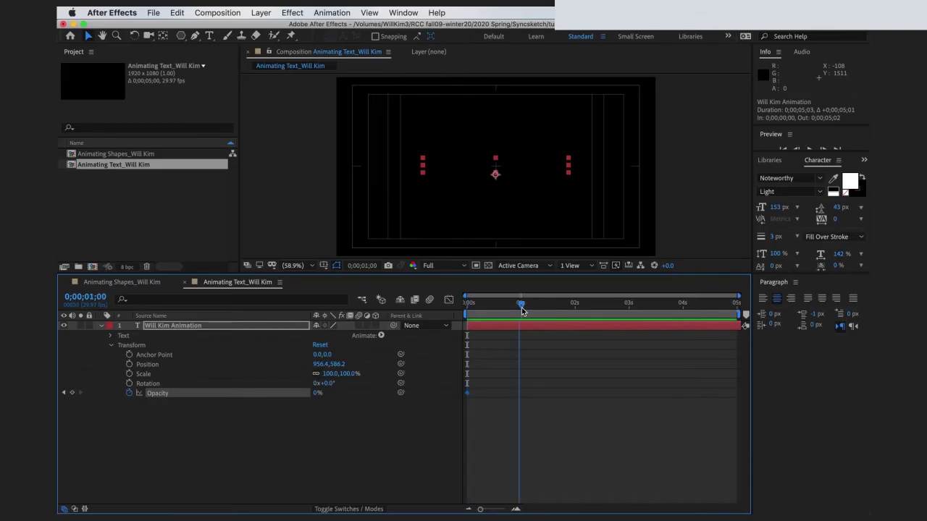
{"action": "left_click", "coordinate": [317, 392]}
{"action": "type", "text": "100"}
{"action": "key", "text": "Return"}
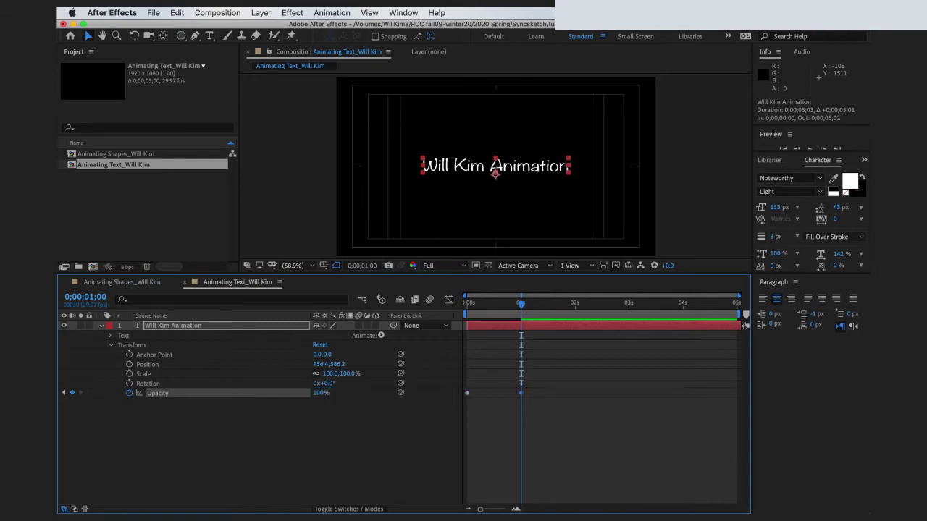
{"action": "left_click_drag", "start_coordinate": [480, 304], "coordinate": [454, 305]}
{"action": "key", "text": "space"}
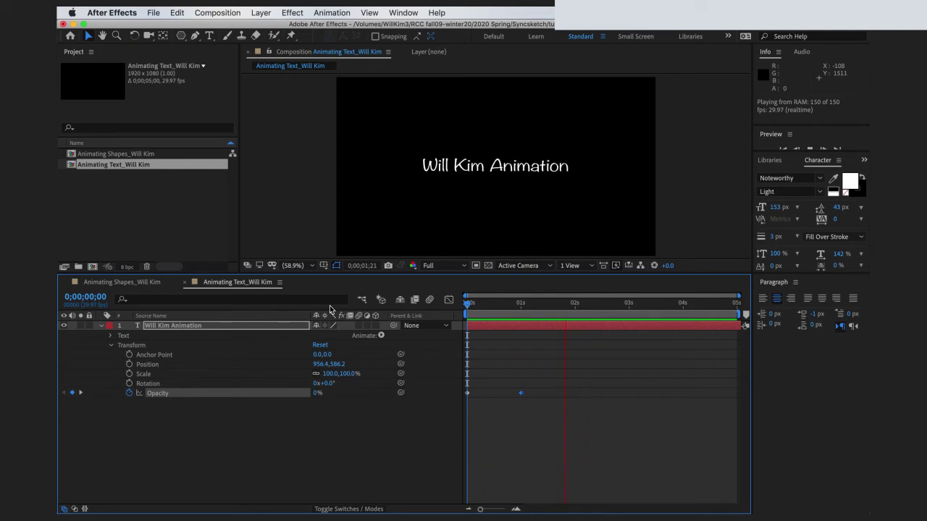
{"action": "key", "text": "space"}
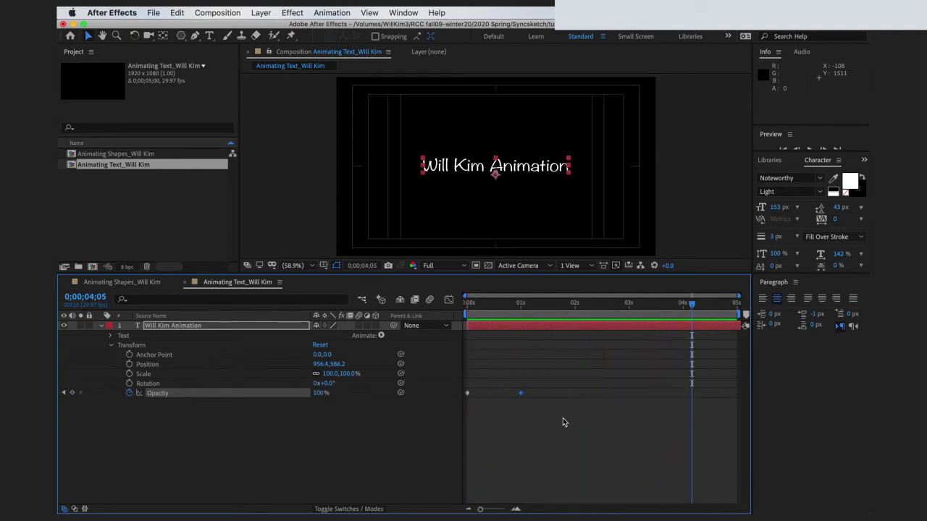
- Create another five-second HDTV 1080 29.97 composition named "Animating Text2_" followed by the author's name
{"action": "left_click", "coordinate": [562, 419]}
{"action": "left_click", "coordinate": [123, 205]}
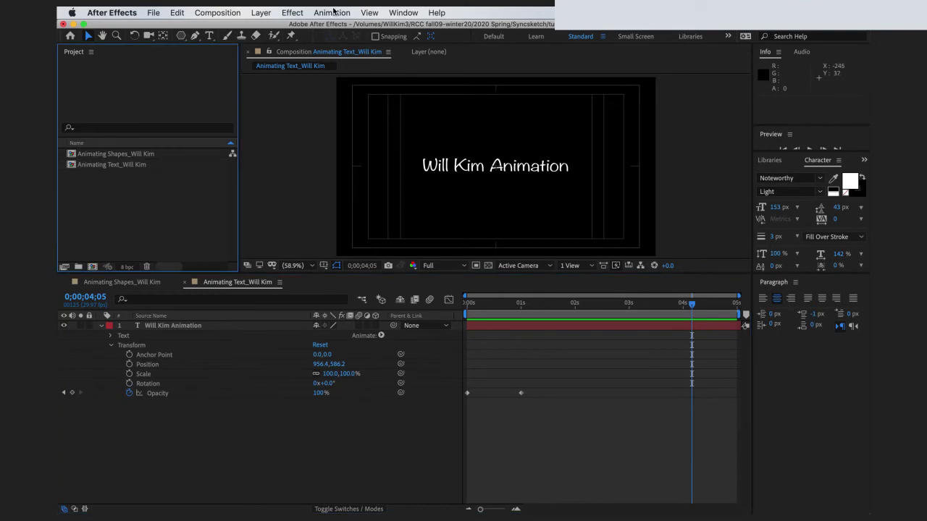
{"action": "left_click", "coordinate": [212, 10]}
{"action": "left_click", "coordinate": [224, 28]}
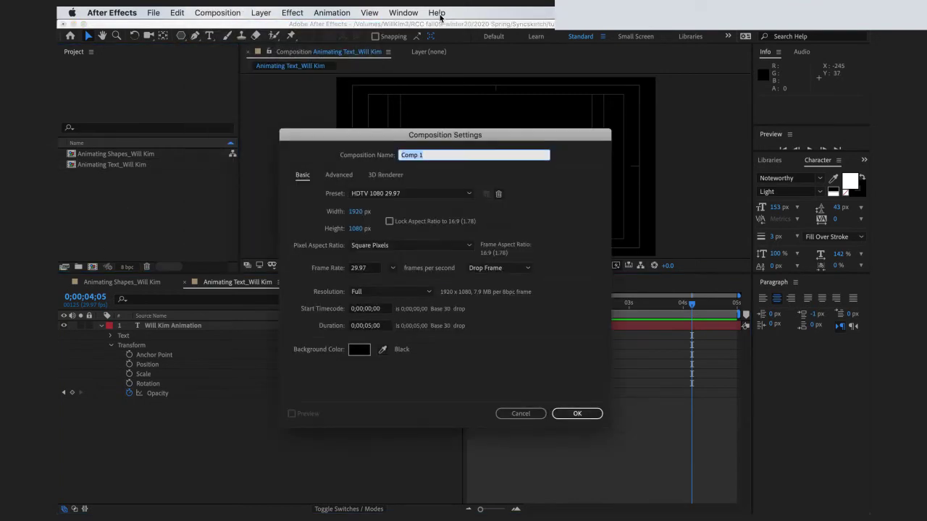
{"action": "type", "text": "Animating Text2_Will Kim"}
{"action": "key", "text": "Return"}
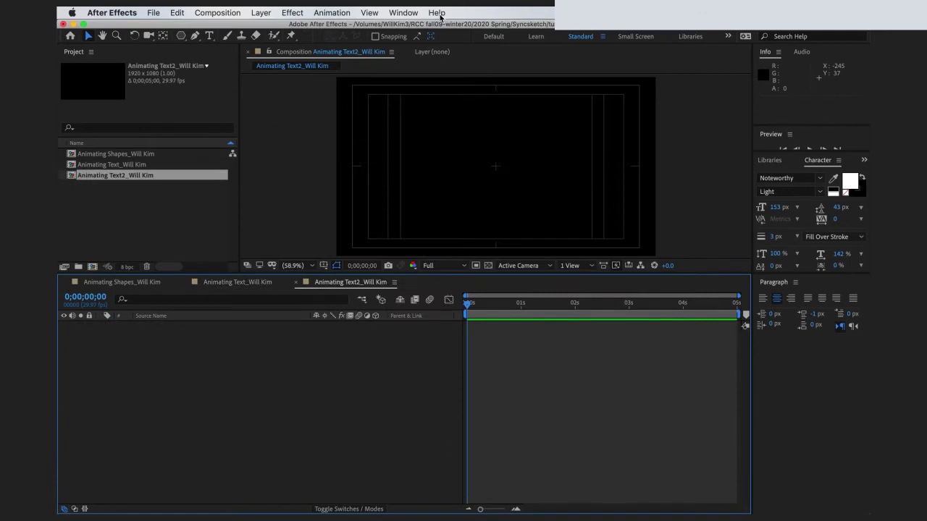
- Add a text box reading "Text Madness" in the middle of the frame and extend its layer across the full duration
{"action": "left_click", "coordinate": [209, 35]}
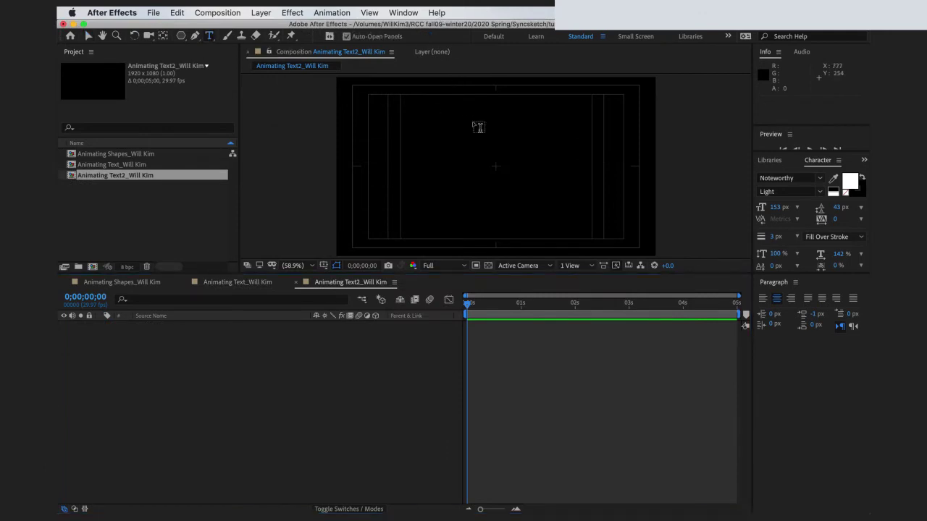
{"action": "left_click_drag", "start_coordinate": [427, 140], "coordinate": [576, 195]}
{"action": "type", "text": "Ted"}
{"action": "key", "text": "BackSpace"}
{"action": "type", "text": "xt"}
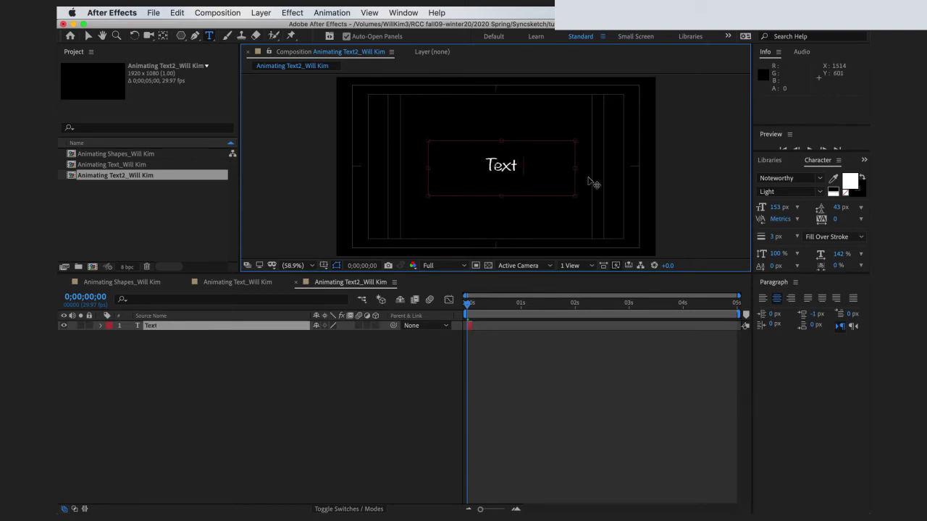
{"action": "type", "text": " Madness"}
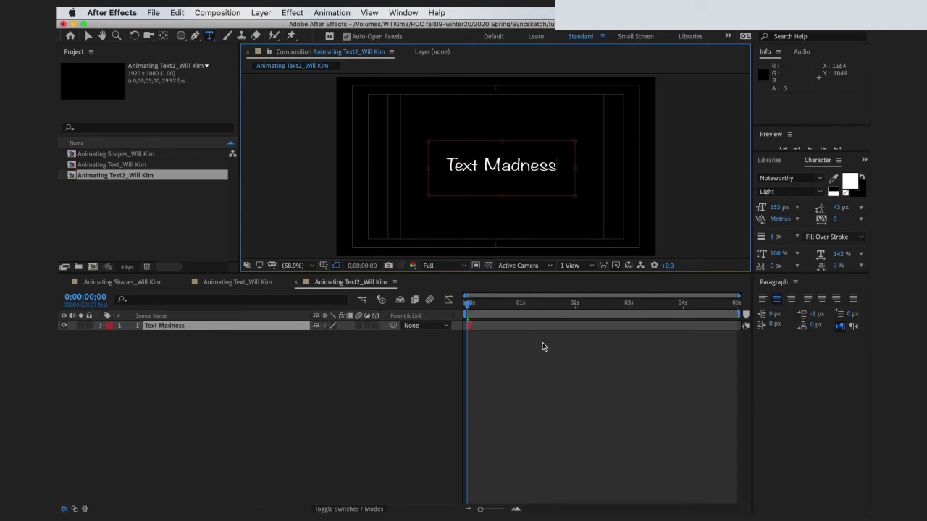
{"action": "left_click", "coordinate": [499, 346]}
{"action": "left_click_drag", "start_coordinate": [472, 326], "coordinate": [746, 337]}
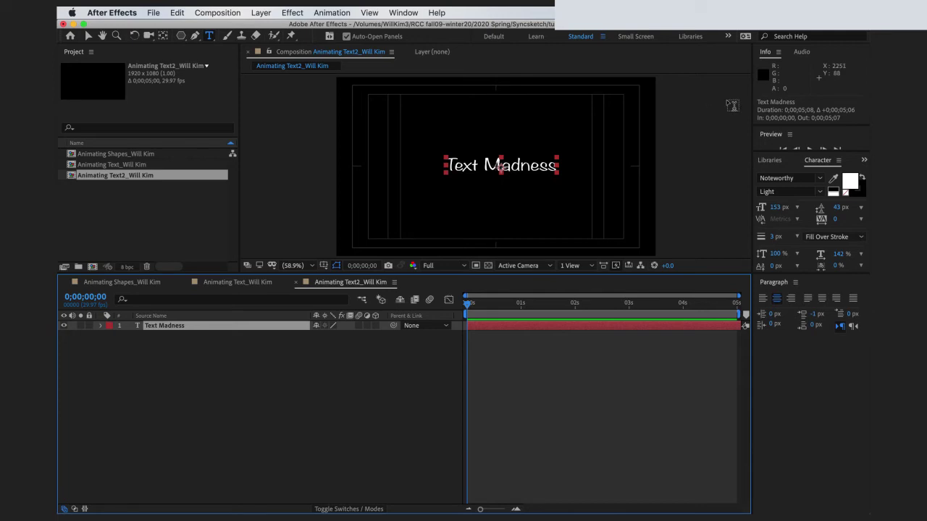
- Show the Effects & Presets list, expand Animation Presets and enlarge the list area to reveal more preset folders
{"action": "left_click", "coordinate": [862, 160]}
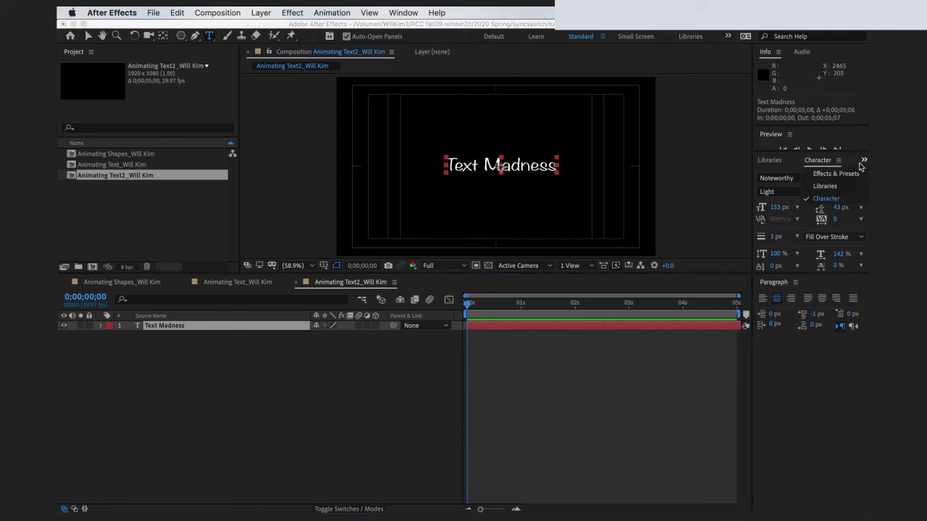
{"action": "left_click", "coordinate": [847, 175]}
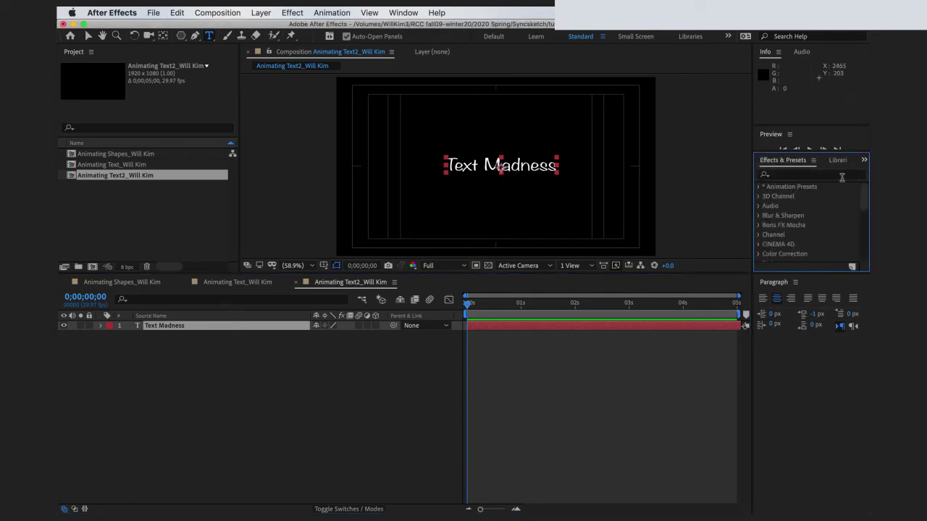
{"action": "left_click", "coordinate": [759, 187]}
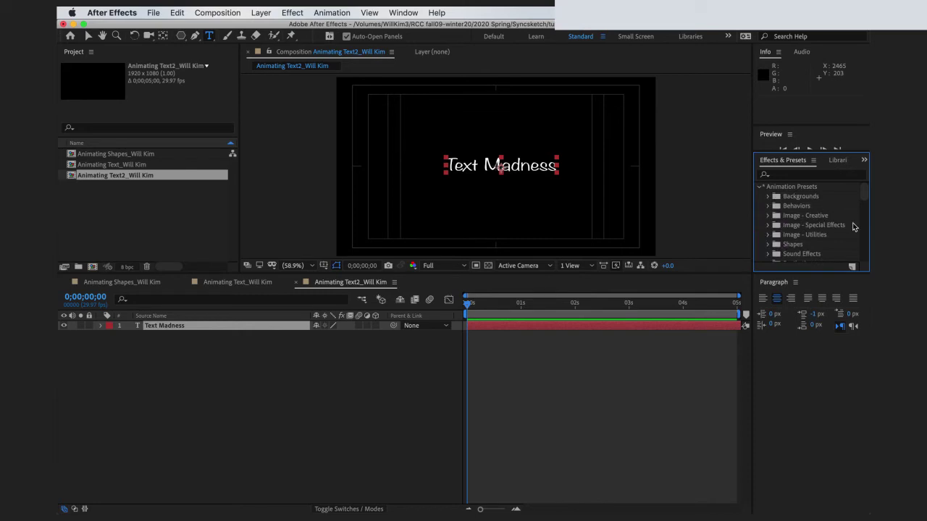
{"action": "left_click_drag", "start_coordinate": [817, 273], "coordinate": [822, 371]}
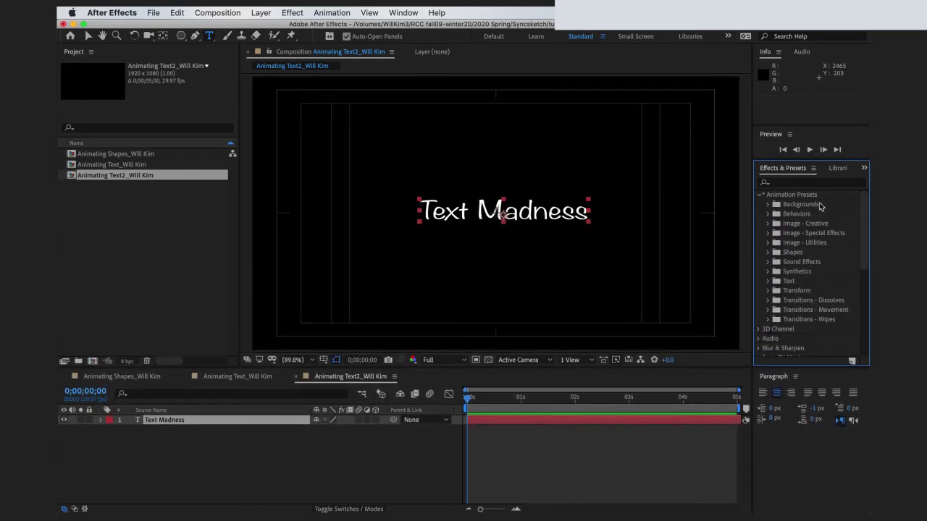
- Apply the Center Spiral preset from the Animate In text presets to the "Text Madness" title and preview it
{"action": "left_click", "coordinate": [768, 282]}
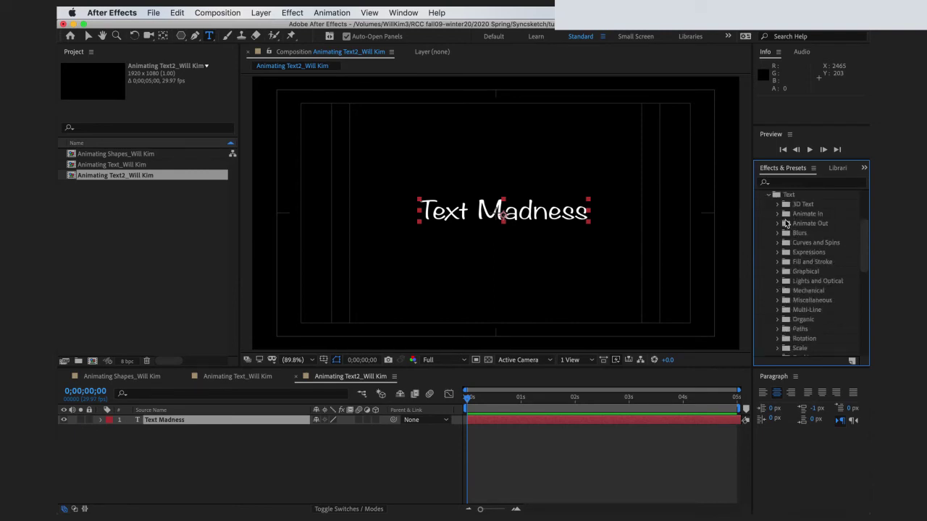
{"action": "left_click", "coordinate": [777, 215]}
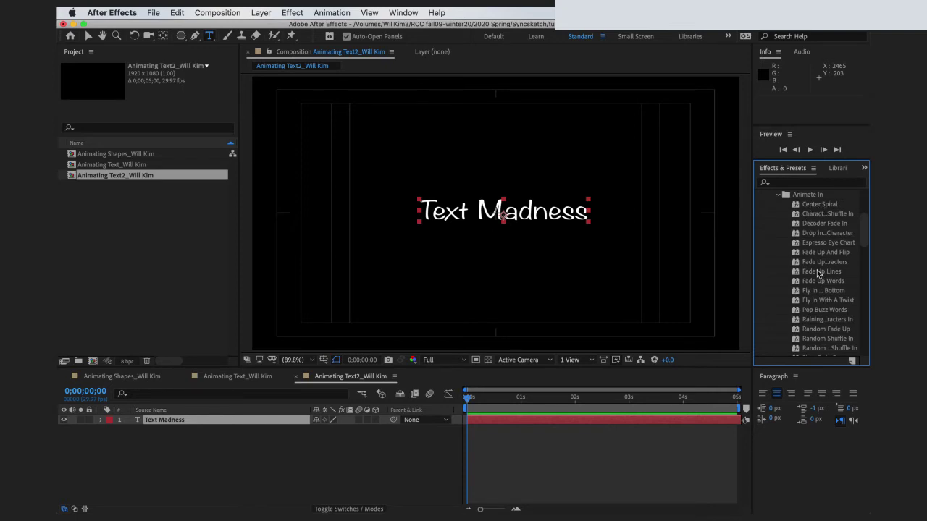
{"action": "double_click", "coordinate": [821, 206]}
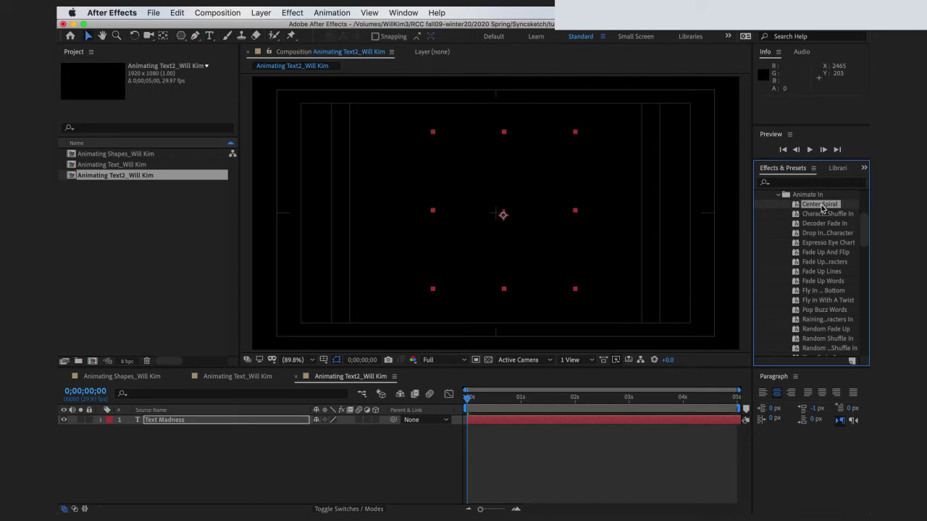
{"action": "key", "text": "space"}
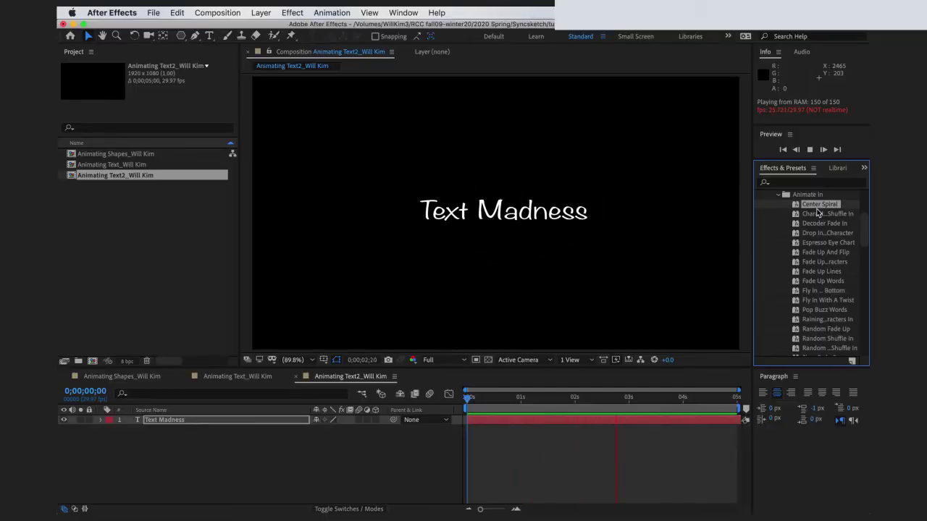
{"action": "key", "text": "space"}
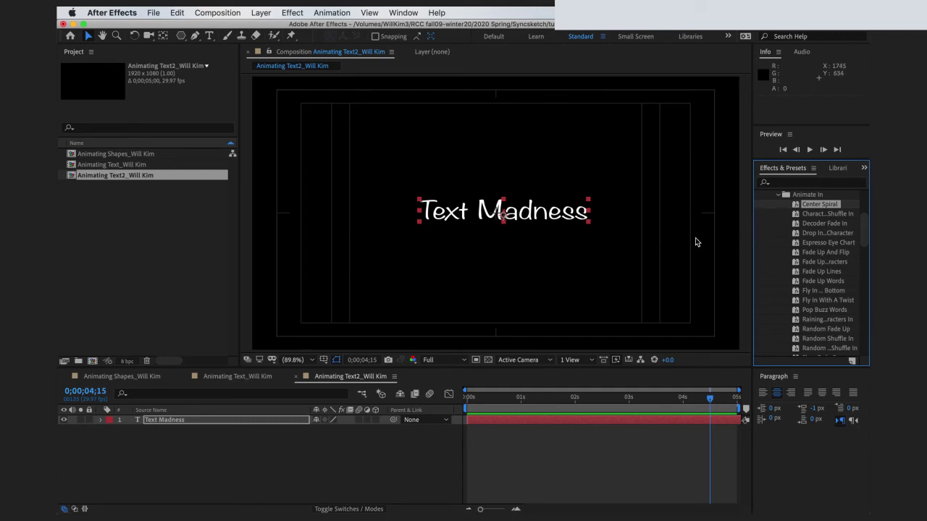
- Undo the Center Spiral preset, apply Fly In From Bottom to the title instead, and preview it
{"action": "key", "text": "super+z"}
{"action": "double_click", "coordinate": [823, 290]}
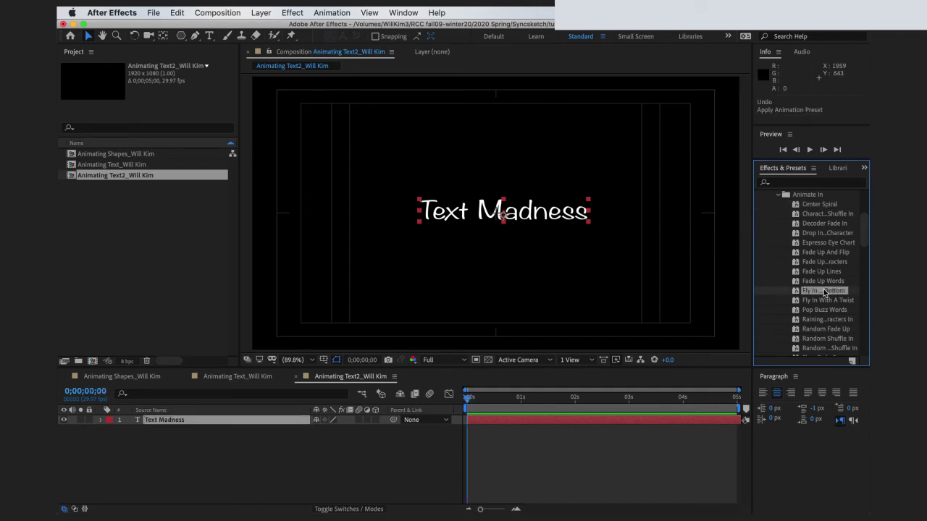
{"action": "key", "text": "space"}
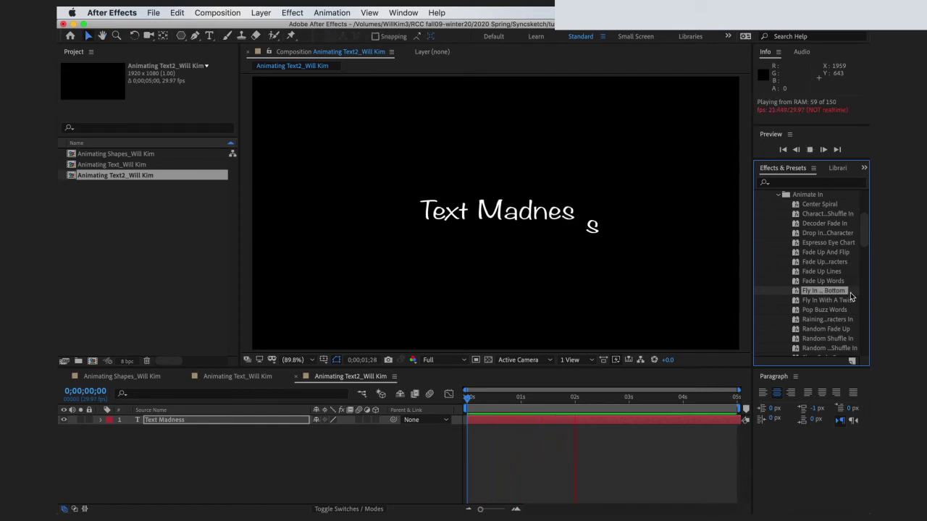
{"action": "key", "text": "space"}
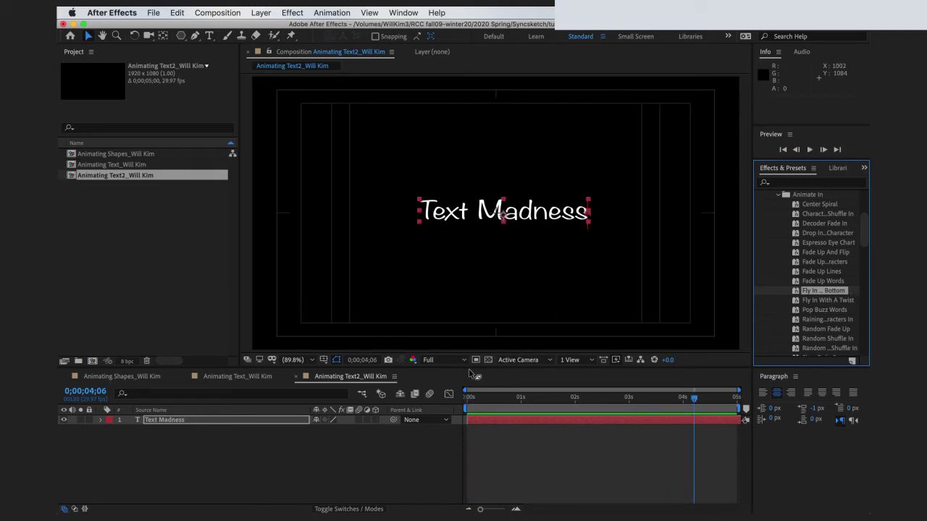
- Enlarge the timeline area and create a five-second HDTV 1080 29.97 composition named "AE_Exercise_01_Logo Animation_" followed by the author's name
{"action": "left_click_drag", "start_coordinate": [471, 368], "coordinate": [484, 299]}
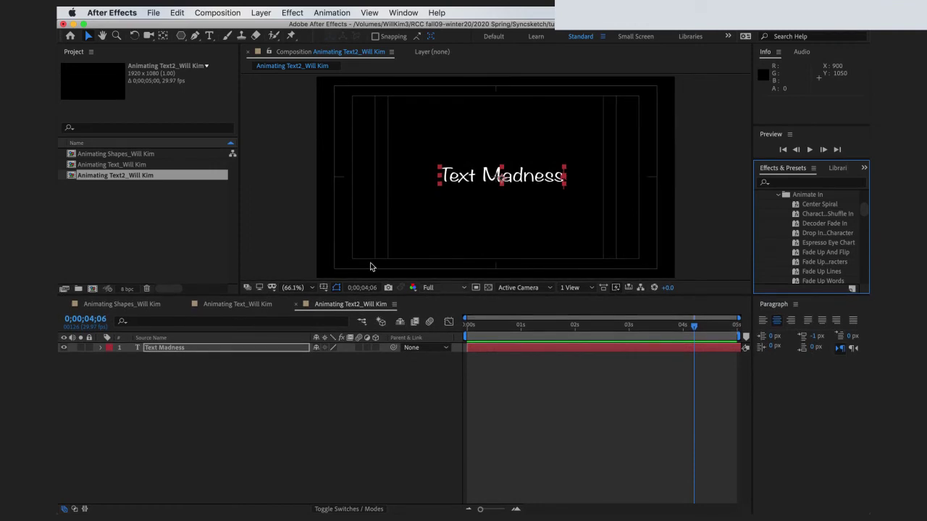
{"action": "left_click", "coordinate": [122, 232]}
{"action": "left_click", "coordinate": [214, 13]}
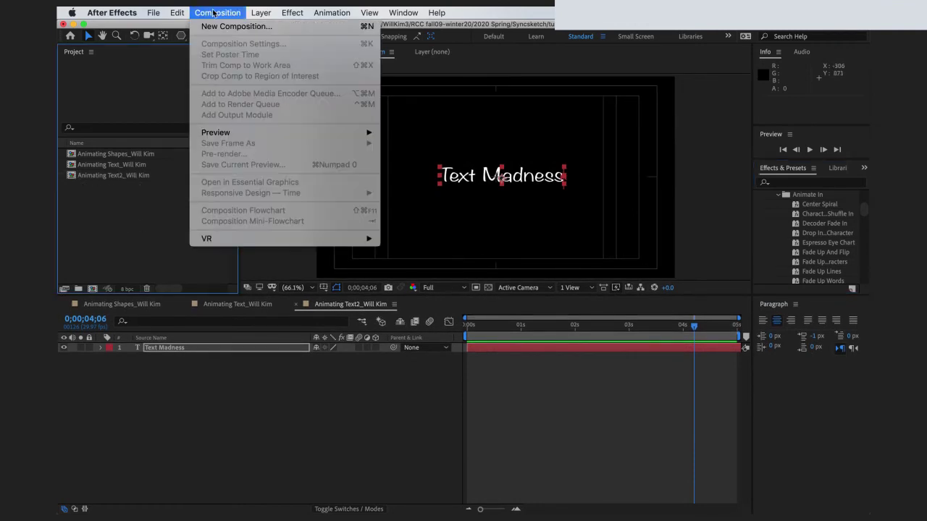
{"action": "left_click", "coordinate": [218, 27]}
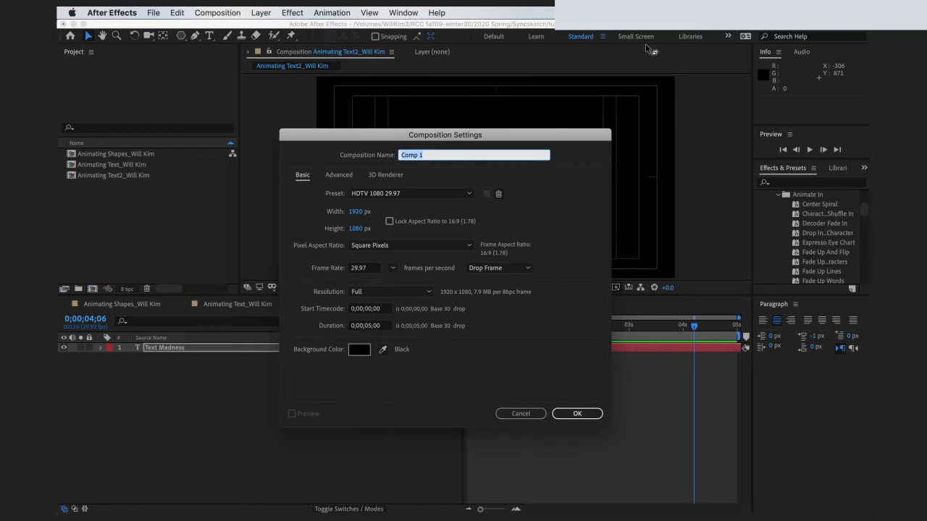
{"action": "type", "text": "AE"}
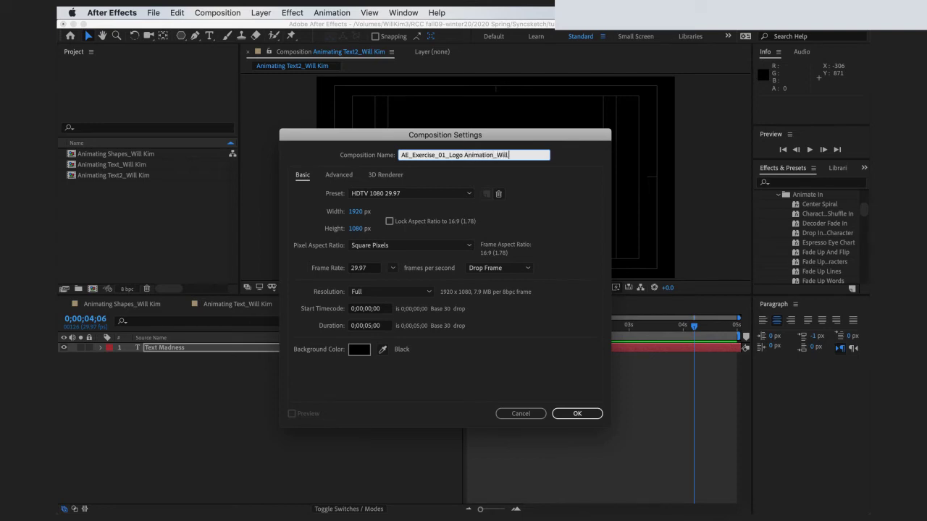
{"action": "left_click", "coordinate": [588, 416]}
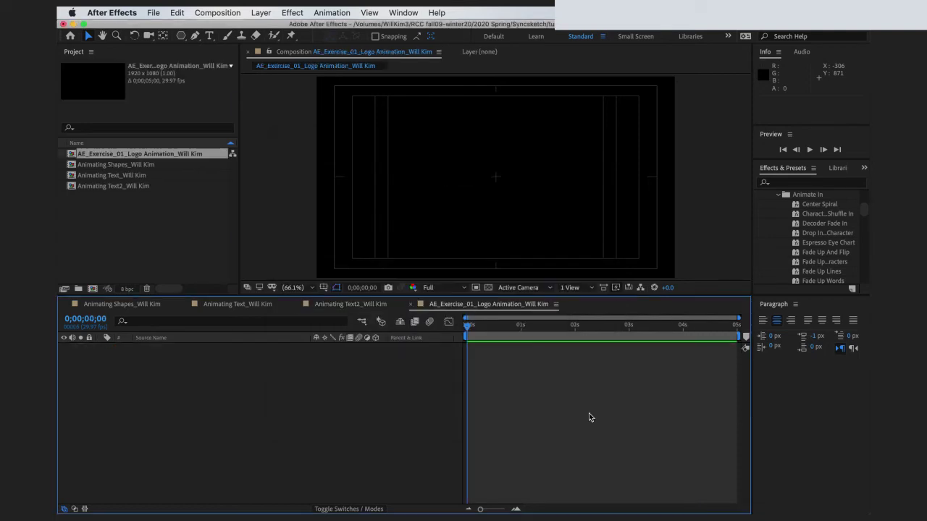
- Add a text box across the middle reading "Your job is to make a logo animation with your name production/Production name"
{"action": "left_click", "coordinate": [209, 36]}
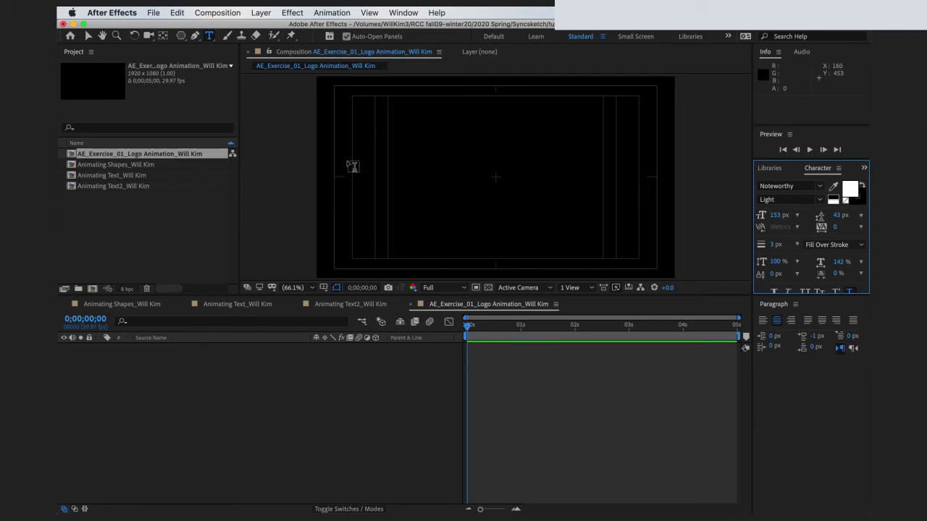
{"action": "left_click_drag", "start_coordinate": [355, 151], "coordinate": [647, 204]}
{"action": "type", "text": "Your job is to make a logo animation with your name production/Production name"}
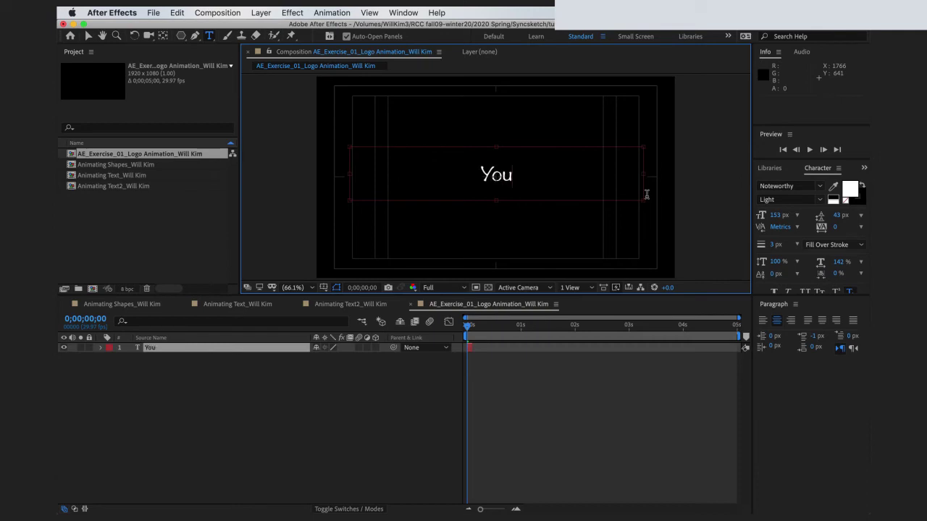
- Set the text to 93 px with 90 px leading and break the line before "your name"
{"action": "key", "text": "ctrl+a"}
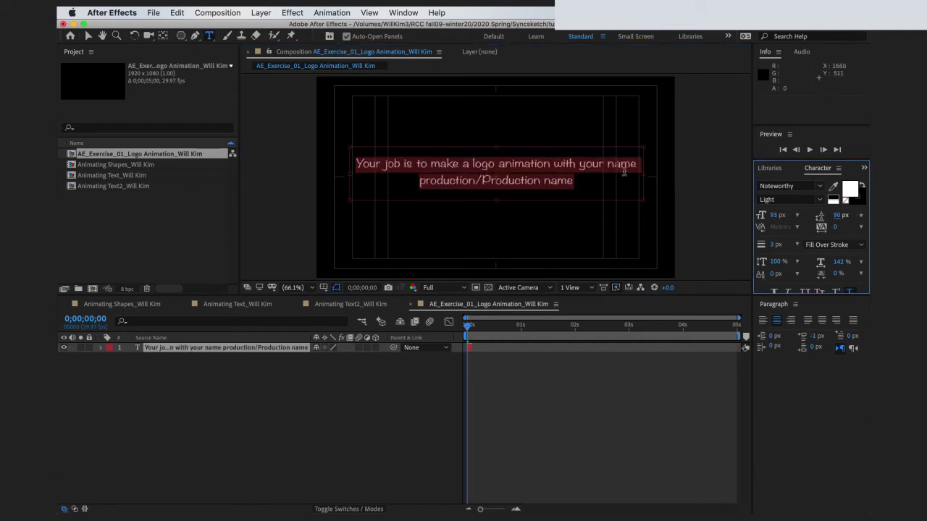
{"action": "left_click", "coordinate": [583, 166]}
{"action": "key", "text": "Return"}
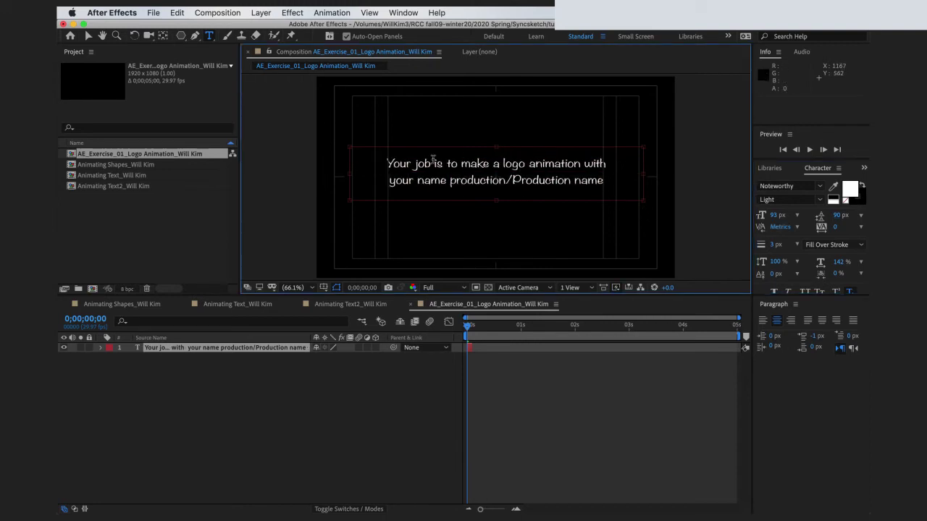
- Nudge the text down to the vertical middle of the frame and extend its layer across the full duration
{"action": "left_click", "coordinate": [88, 37]}
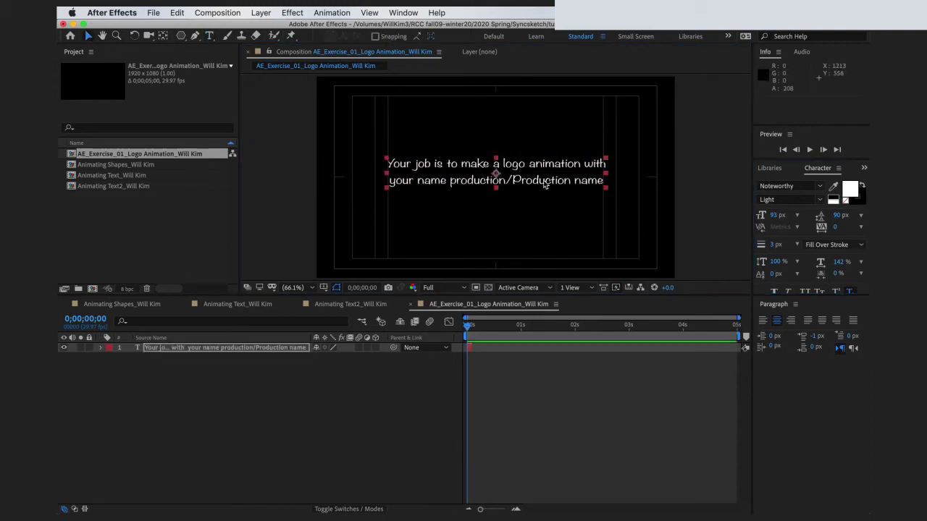
{"action": "key", "text": "Down"}
{"action": "key", "text": "Down"}
{"action": "key", "text": "Down"}
{"action": "key", "text": "Down"}
{"action": "key", "text": "Down"}
{"action": "key", "text": "Down"}
{"action": "key", "text": "Down"}
{"action": "key", "text": "Down"}
{"action": "key", "text": "Down"}
{"action": "key", "text": "Down"}
{"action": "key", "text": "Down"}
{"action": "key", "text": "Down"}
{"action": "key", "text": "Down"}
{"action": "key", "text": "Down"}
{"action": "key", "text": "Down"}
{"action": "key", "text": "Down"}
{"action": "key", "text": "Down"}
{"action": "key", "text": "Down"}
{"action": "key", "text": "Down"}
{"action": "key", "text": "Down"}
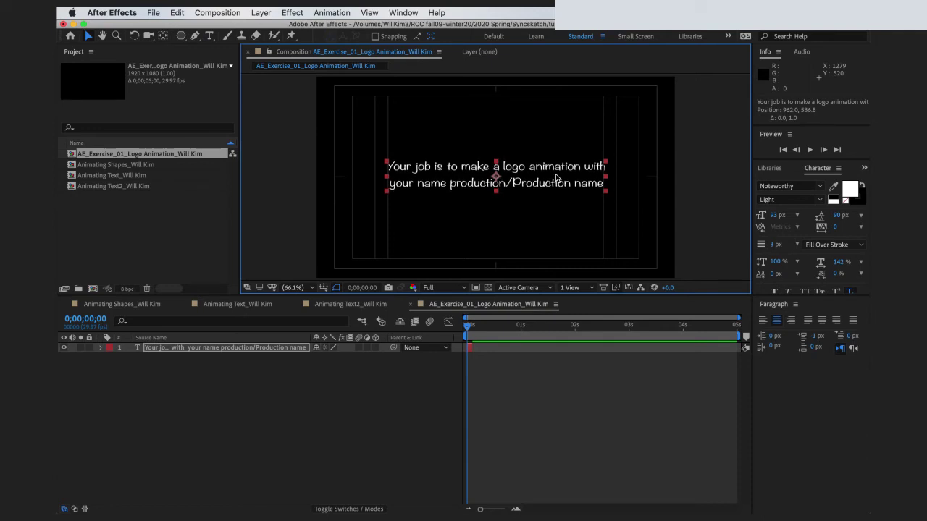
- Draw a golden-orange rectangle overlapping the frame's left edge beside the text and extend its layer across the full duration
{"action": "left_click_drag", "start_coordinate": [181, 35], "coordinate": [218, 41]}
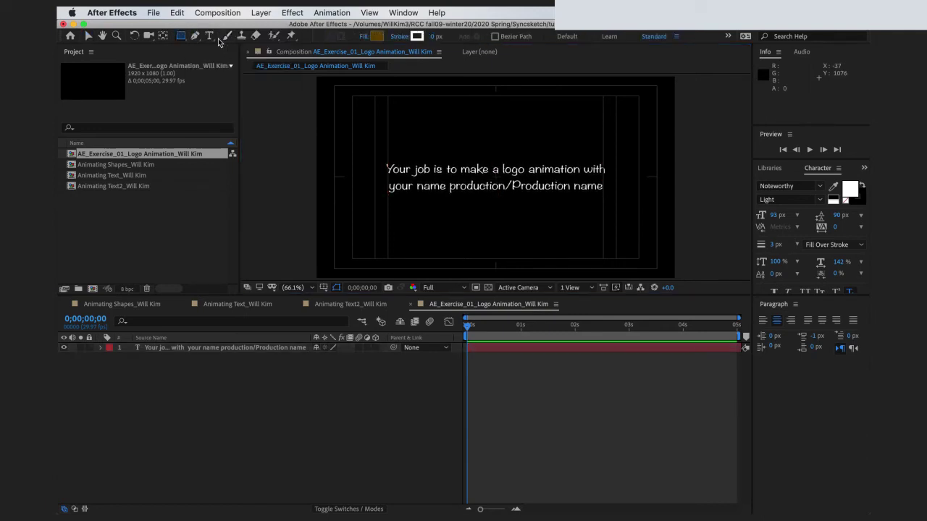
{"action": "left_click", "coordinate": [376, 36]}
{"action": "left_click", "coordinate": [193, 121]}
{"action": "left_click", "coordinate": [315, 95]}
{"action": "mouse_move", "coordinate": [305, 159]}
{"action": "left_mouse_down"}
{"action": "mouse_move", "coordinate": [315, 181]}
{"action": "mouse_move", "coordinate": [367, 202]}
{"action": "mouse_move", "coordinate": [386, 199]}
{"action": "left_mouse_up"}
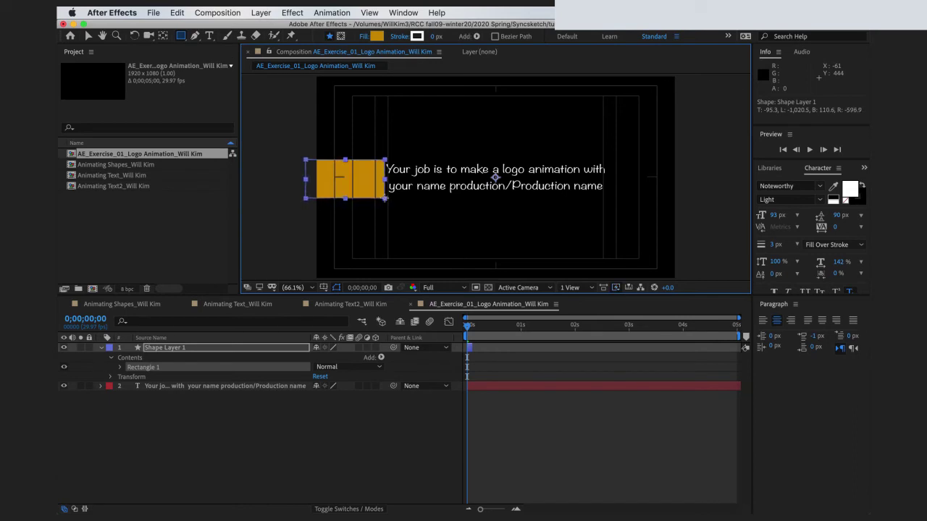
{"action": "left_click", "coordinate": [482, 357]}
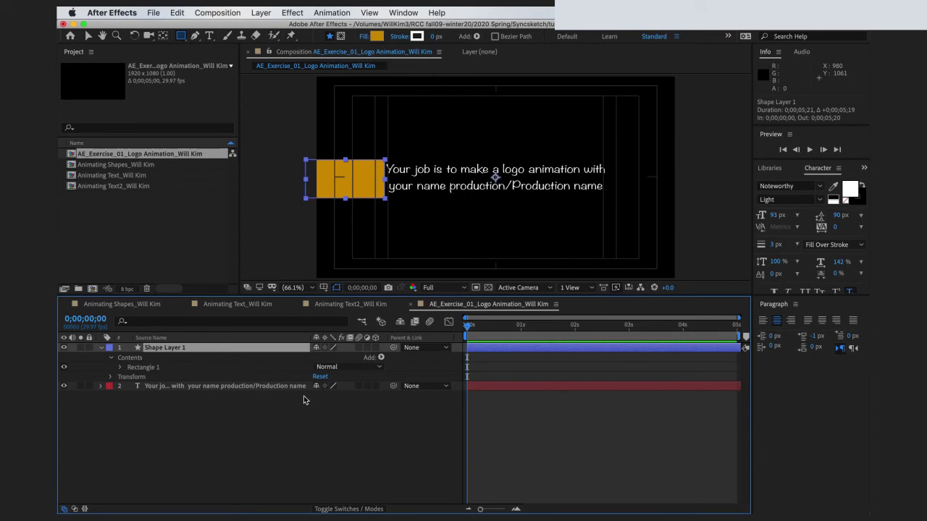
- Reveal the rectangle layer's transform properties and start Scale and Position keyframes at 0;00;00;00
{"action": "key", "text": "s"}
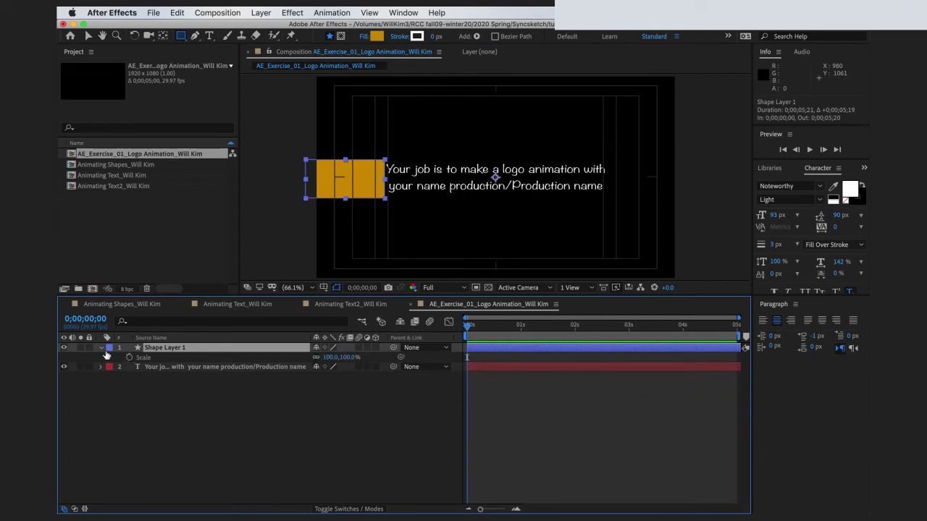
{"action": "left_click", "coordinate": [101, 348]}
{"action": "left_click", "coordinate": [101, 347]}
{"action": "left_click", "coordinate": [129, 396]}
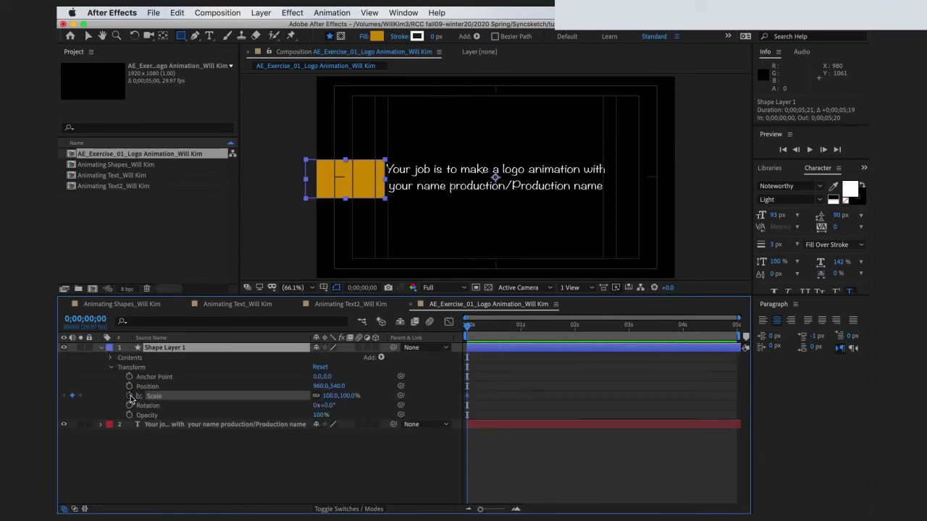
{"action": "left_click", "coordinate": [129, 386]}
- At 0;00;03;13, scale the rectangle to -174% by 128% so it flips past the frame's right edge
{"action": "left_click", "coordinate": [652, 332]}
{"action": "left_click_drag", "start_coordinate": [328, 397], "coordinate": [338, 397]}
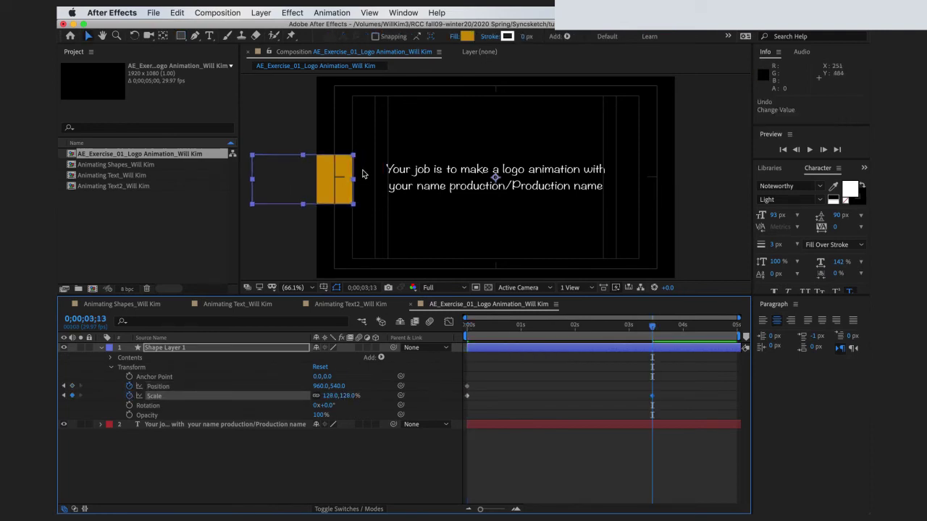
{"action": "left_click_drag", "start_coordinate": [353, 179], "coordinate": [691, 209]}
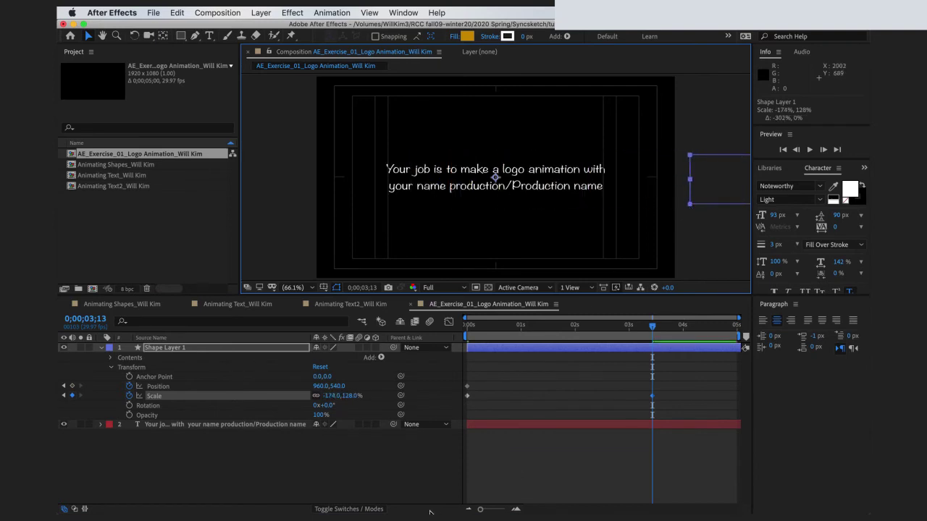
- Move the rectangle's layer below the text layer, preview the animation from the start, and return to 0;00;00;00
{"action": "left_click_drag", "start_coordinate": [467, 327], "coordinate": [607, 352]}
{"action": "left_click_drag", "start_coordinate": [183, 352], "coordinate": [184, 432]}
{"action": "left_click_drag", "start_coordinate": [550, 329], "coordinate": [344, 331]}
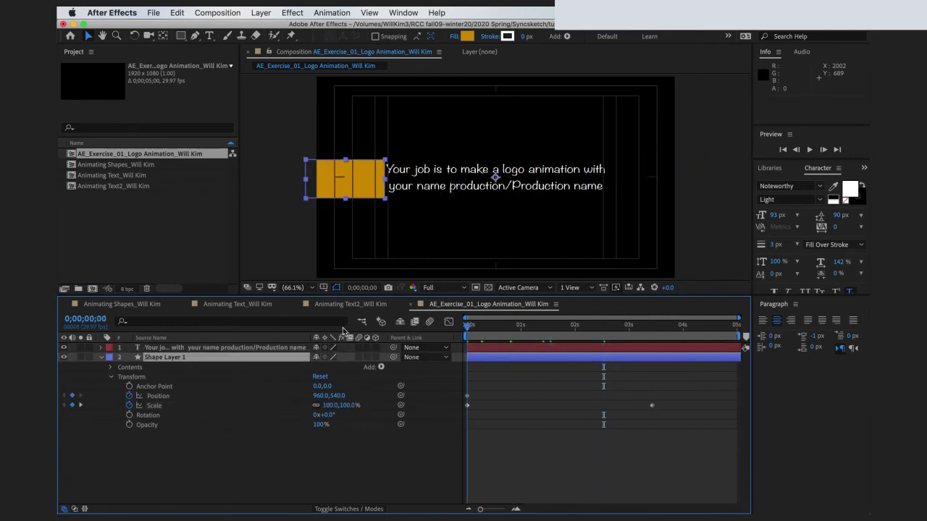
{"action": "key", "text": "space"}
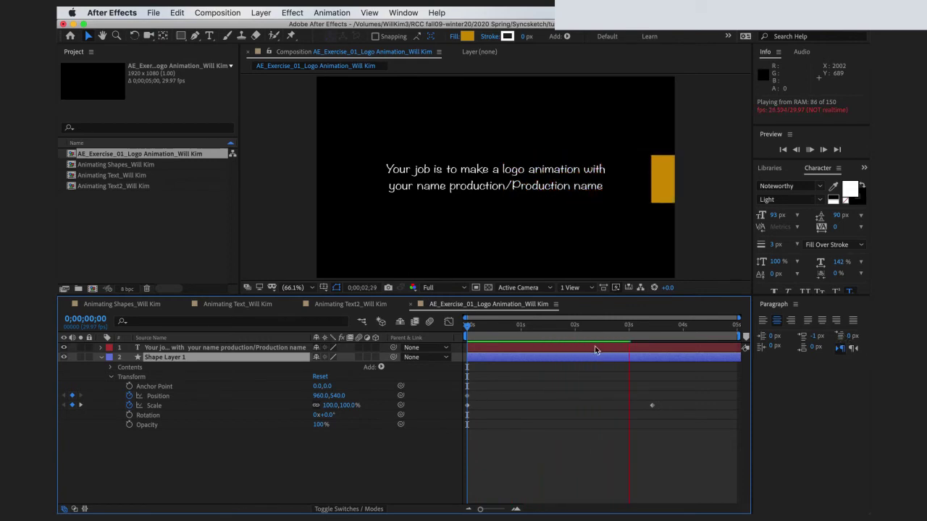
{"action": "key", "text": "space"}
{"action": "left_click_drag", "start_coordinate": [518, 326], "coordinate": [467, 333]}
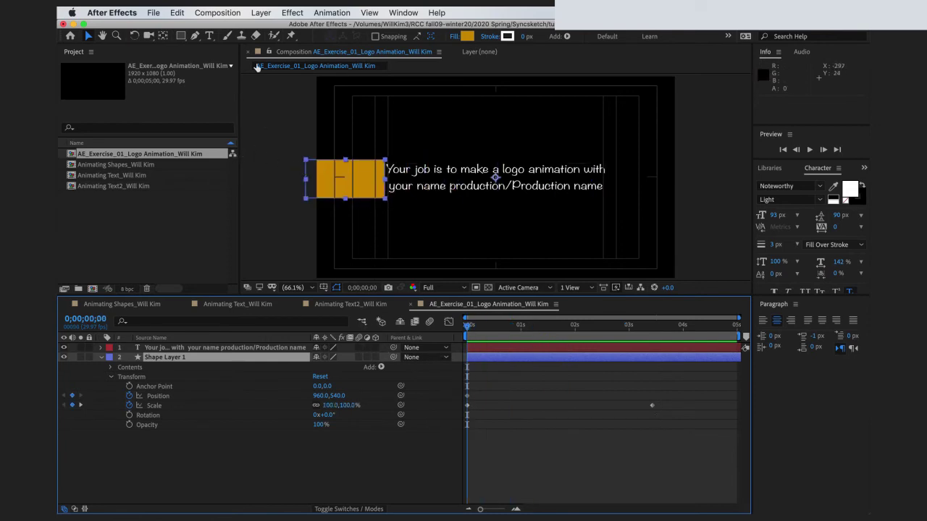
- Draw a teal bar spanning the full frame width near the top edge and deselect it
{"action": "left_click", "coordinate": [180, 36]}
{"action": "left_click_drag", "start_coordinate": [300, 101], "coordinate": [697, 114]}
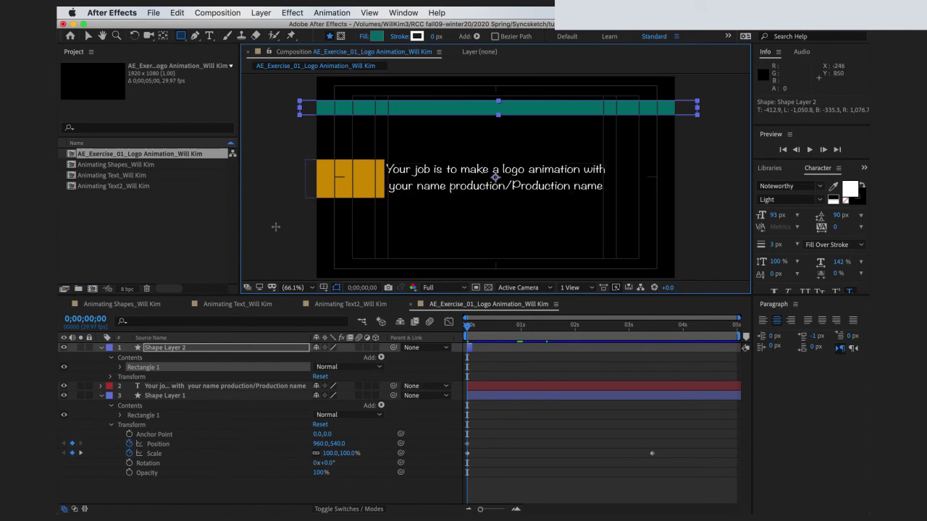
{"action": "left_click", "coordinate": [519, 468]}
- Draw a thinner bar across the full width near the frame's bottom edge and fill it with very dark teal
{"action": "left_click_drag", "start_coordinate": [301, 241], "coordinate": [695, 249]}
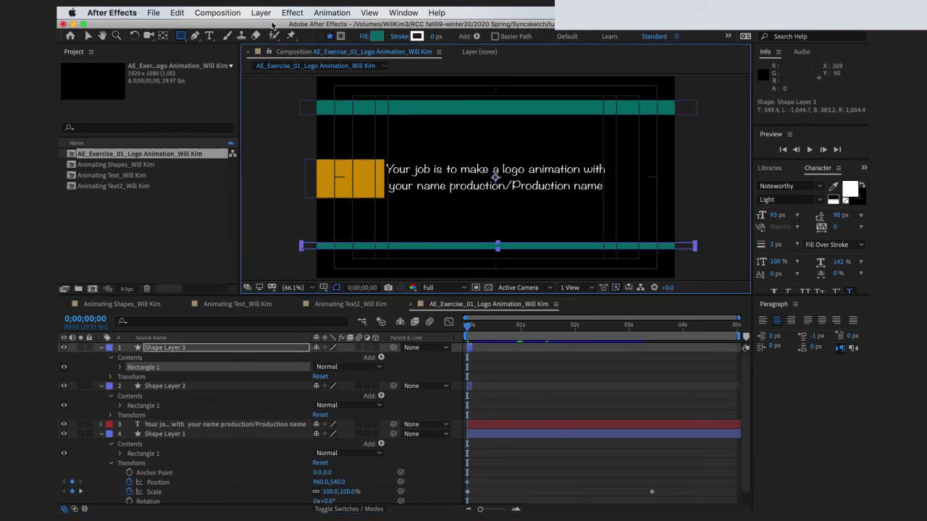
{"action": "left_click", "coordinate": [376, 36]}
{"action": "left_click", "coordinate": [172, 206]}
{"action": "left_click", "coordinate": [314, 94]}
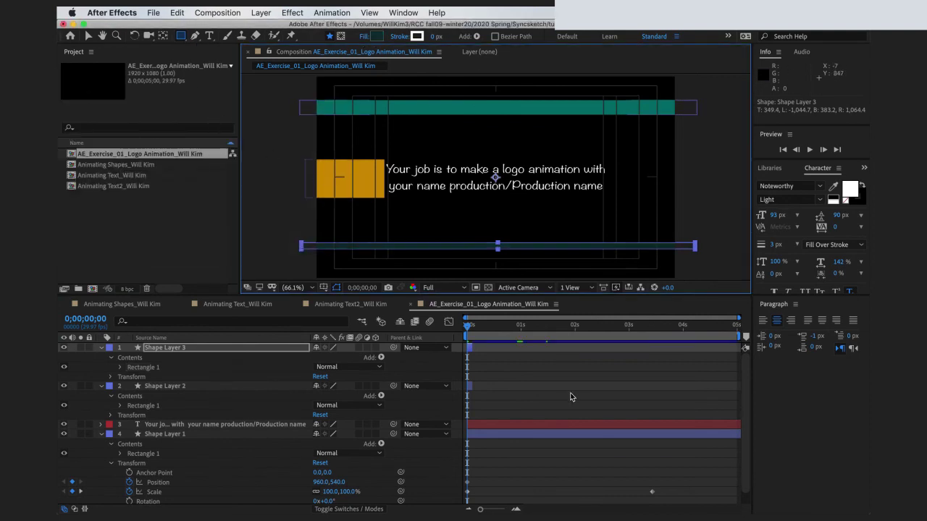
- Draw a thin full-width bar just below the teal top bar as a separate layer and fill it with dark brown
{"action": "left_click", "coordinate": [505, 372]}
{"action": "left_click_drag", "start_coordinate": [290, 124], "coordinate": [710, 134]}
{"action": "left_click", "coordinate": [375, 36]}
{"action": "left_click_drag", "start_coordinate": [224, 167], "coordinate": [224, 229]}
{"action": "left_click_drag", "start_coordinate": [170, 209], "coordinate": [227, 149]}
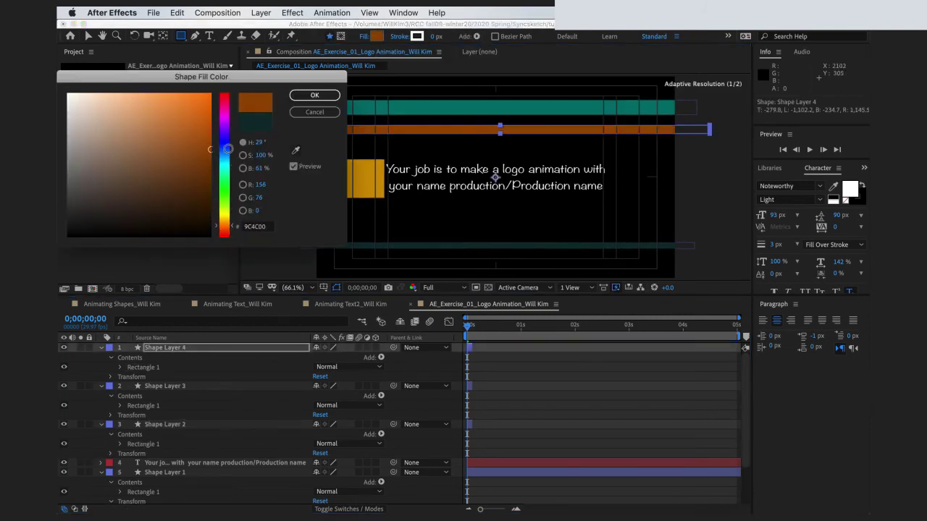
{"action": "left_click", "coordinate": [314, 95]}
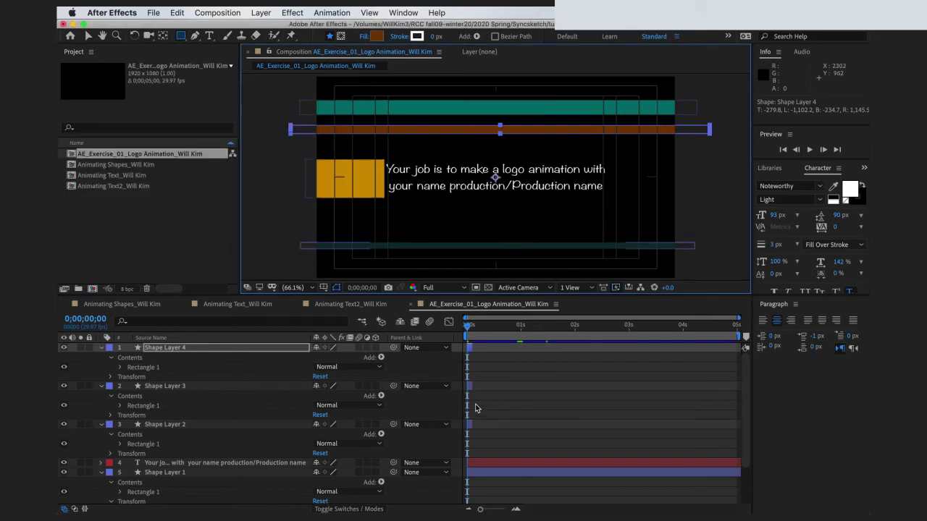
- Extend the layers of all three horizontal bars together across the composition's full duration
{"action": "left_click", "coordinate": [89, 36]}
{"action": "left_click", "coordinate": [469, 347]}
{"action": "left_click", "coordinate": [469, 424], "text": "shift"}
{"action": "left_click_drag", "start_coordinate": [472, 348], "coordinate": [747, 349]}
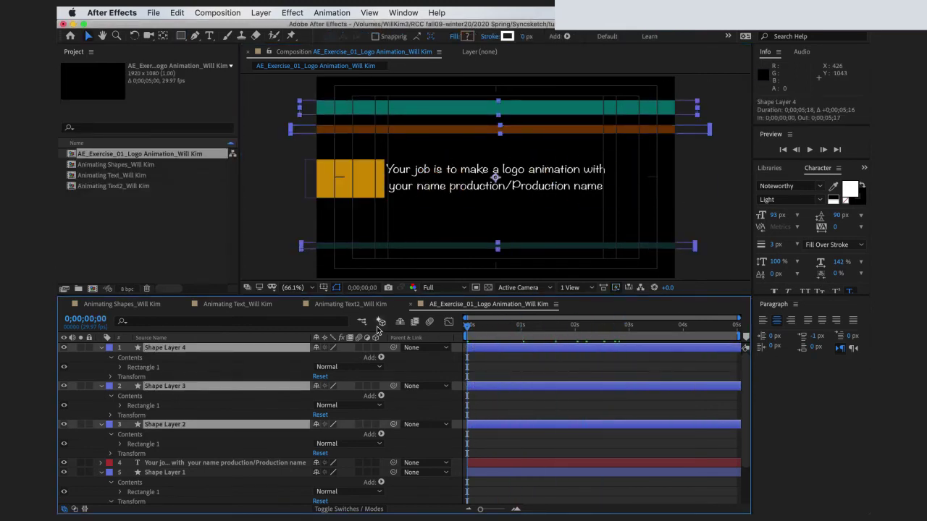
- Collapse the expanded shape layers and move the teal top bar's layer to the bottom of the layer stack
{"action": "left_click", "coordinate": [102, 348]}
{"action": "left_click", "coordinate": [101, 387]}
{"action": "left_click_drag", "start_coordinate": [181, 368], "coordinate": [167, 410]}
- Keyframe the teal top bar's scale at the composition's start and flip it down to about 100, -183.3% at 0;00;04;29
{"action": "key", "text": "s"}
{"action": "left_click_drag", "start_coordinate": [507, 329], "coordinate": [444, 346]}
{"action": "key", "text": "End"}
{"action": "left_click_drag", "start_coordinate": [499, 116], "coordinate": [502, 283]}
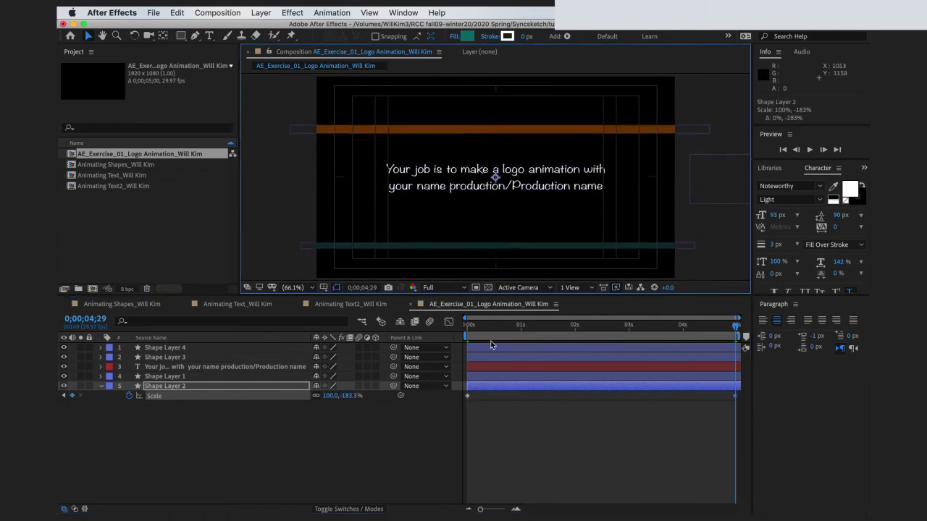
- Preview the teal bar's animation and toggle the orange rectangle layer's visibility off and on
{"action": "key", "text": "space"}
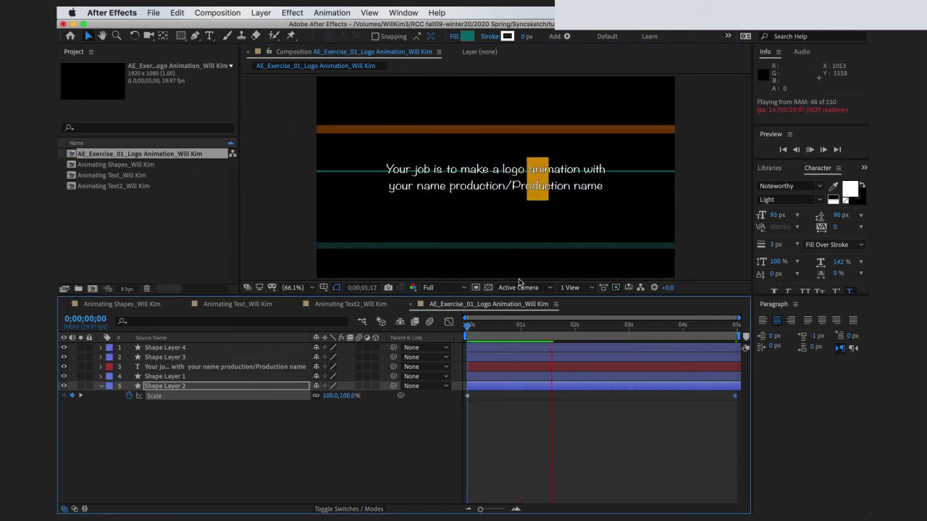
{"action": "key", "text": "space"}
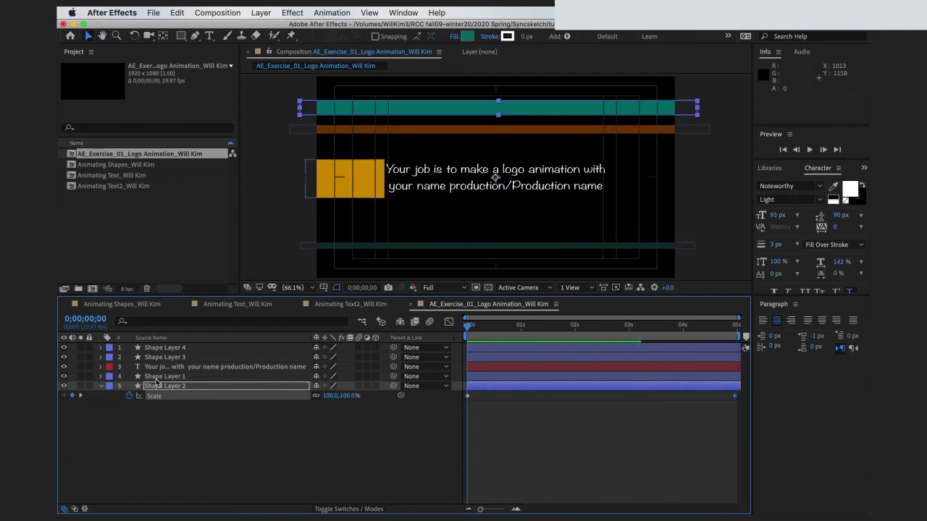
{"action": "left_click", "coordinate": [165, 377]}
{"action": "left_click", "coordinate": [64, 377]}
{"action": "left_click", "coordinate": [63, 377]}
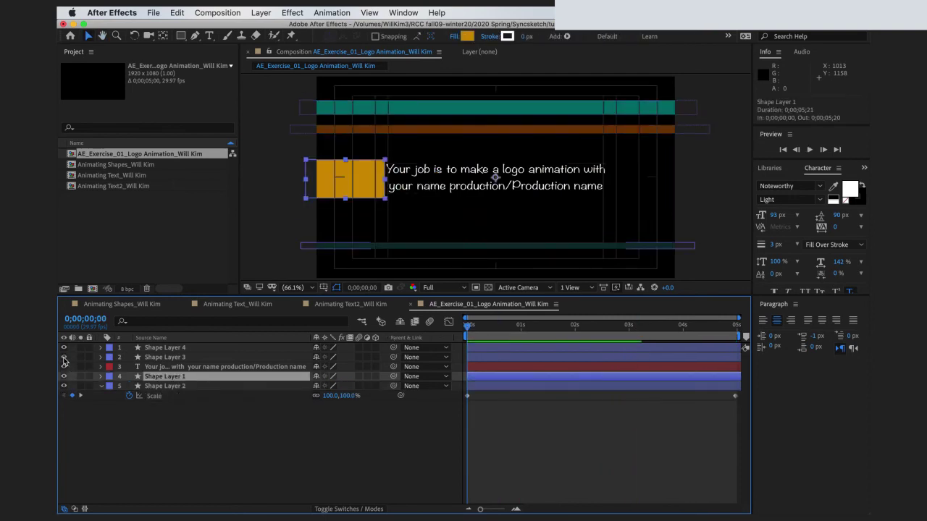
- Keyframe the brown bar's position from -1172.8, 540.0 at the start to 3174.5, 667.1 at about 2.5 seconds and preview it
{"action": "left_click", "coordinate": [497, 349]}
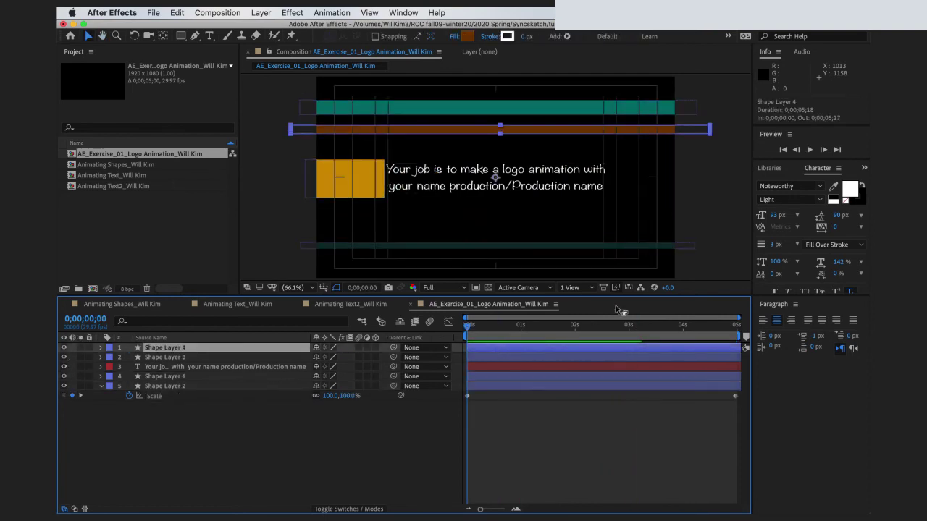
{"action": "key", "text": "p"}
{"action": "mouse_move", "coordinate": [656, 132]}
{"action": "left_mouse_down"}
{"action": "mouse_move", "coordinate": [297, 131]}
{"action": "mouse_move", "coordinate": [639, 131]}
{"action": "left_mouse_up"}
{"action": "left_click", "coordinate": [604, 327]}
{"action": "left_click_drag", "start_coordinate": [349, 131], "coordinate": [717, 130]}
{"action": "key", "text": "space"}
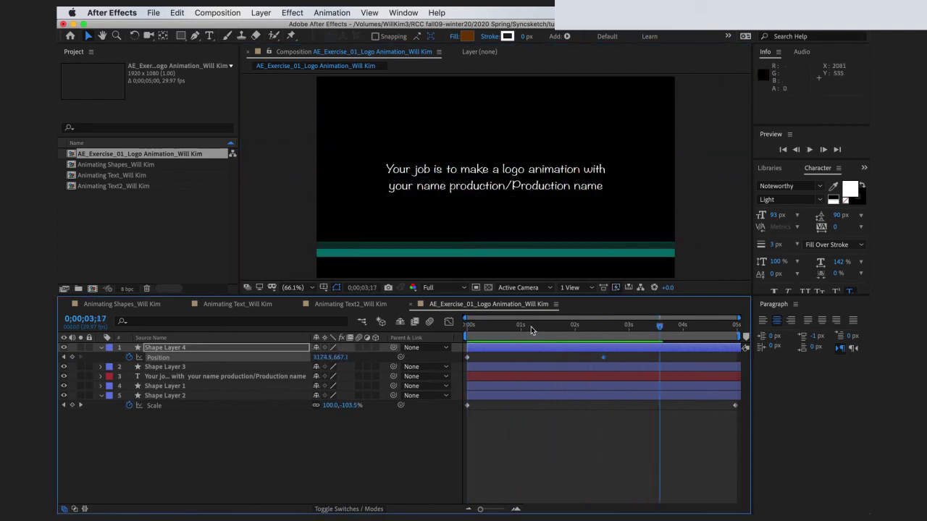
{"action": "key", "text": "space"}
- Apply the Fade Up Lines preset from Animate In to the text layer and preview the animation
{"action": "left_click", "coordinate": [283, 367]}
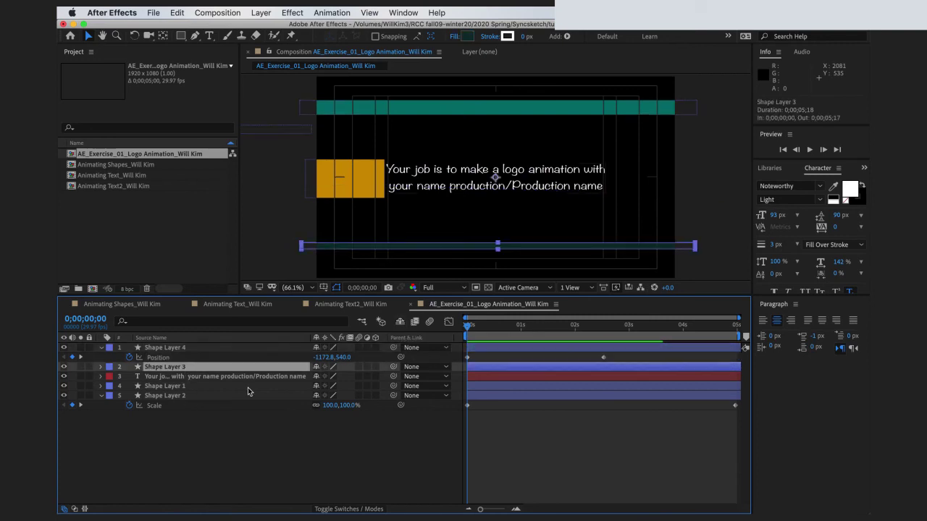
{"action": "left_click", "coordinate": [234, 377]}
{"action": "left_click", "coordinate": [865, 168]}
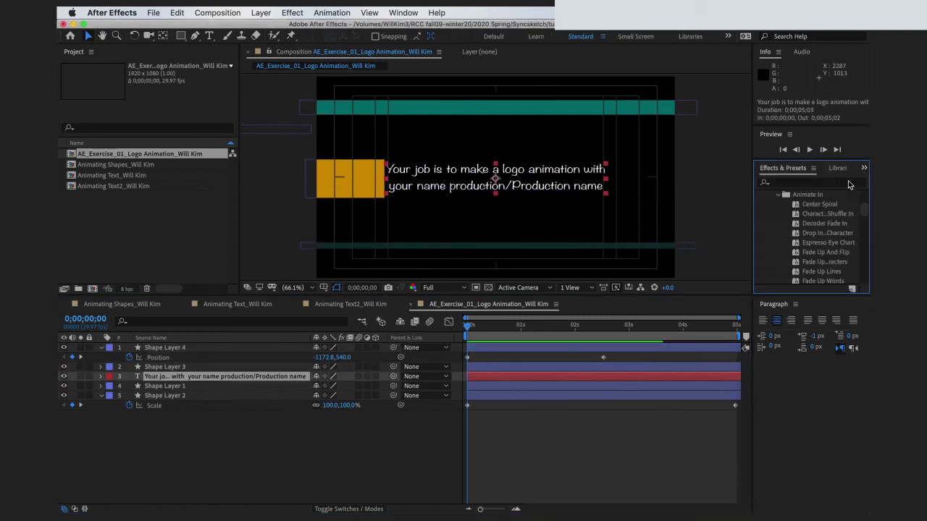
{"action": "scroll", "coordinate": [843, 265], "scroll_direction": "up", "scroll_amount": 4}
{"action": "scroll", "coordinate": [839, 272], "scroll_direction": "down", "scroll_amount": 3}
{"action": "left_click_drag", "start_coordinate": [816, 295], "coordinate": [818, 359]}
{"action": "double_click", "coordinate": [821, 279]}
{"action": "key", "text": "space"}
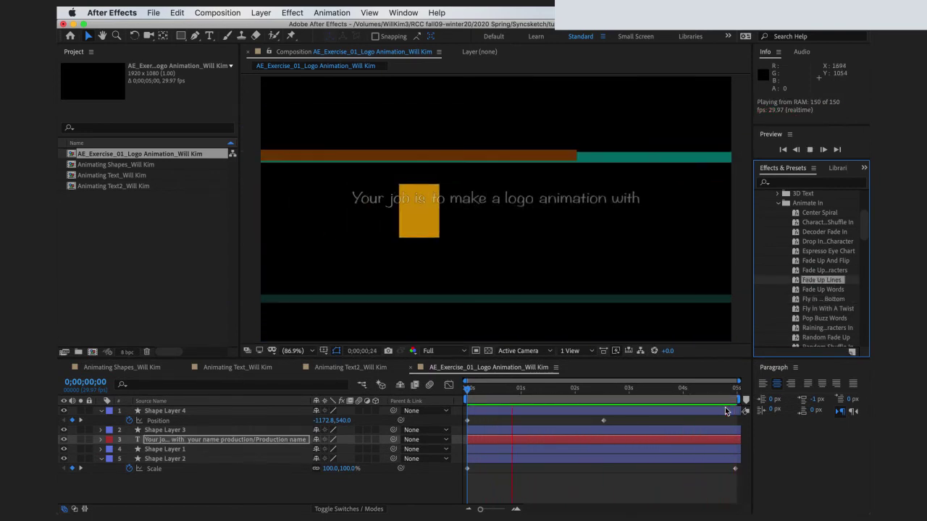
{"action": "key", "text": "space"}
{"action": "key", "text": "space"}
{"action": "key", "text": "space"}
- Keyframe the dark teal lower bar's position from 960, 540 at about 0.75 seconds to 960, 289 at 0;00;03;26 and preview the composition
{"action": "left_click", "coordinate": [428, 432]}
{"action": "key", "text": "Home"}
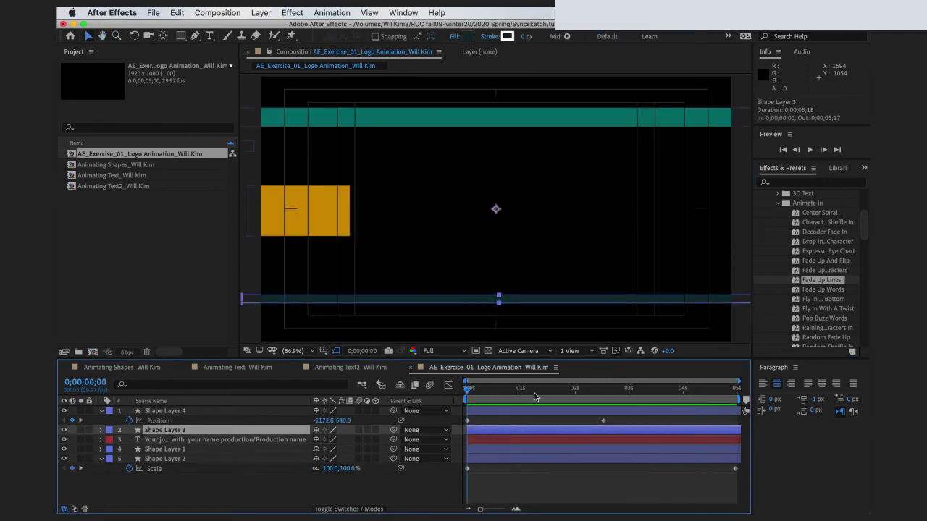
{"action": "left_click", "coordinate": [507, 394]}
{"action": "key", "text": "p"}
{"action": "key", "text": "alt+shift+p"}
{"action": "left_click", "coordinate": [638, 397]}
{"action": "left_click_drag", "start_coordinate": [644, 399], "coordinate": [675, 397]}
{"action": "left_click_drag", "start_coordinate": [578, 305], "coordinate": [573, 241]}
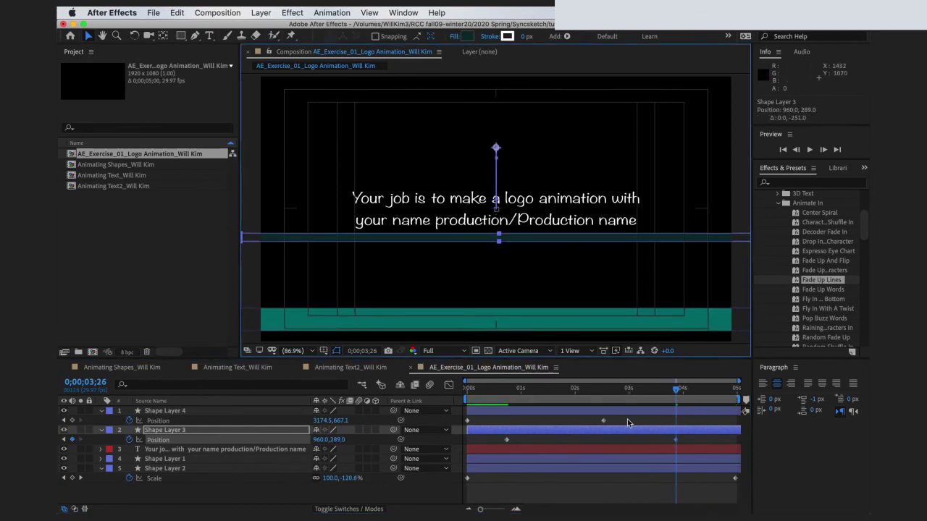
{"action": "key", "text": "Home"}
{"action": "key", "text": "space"}
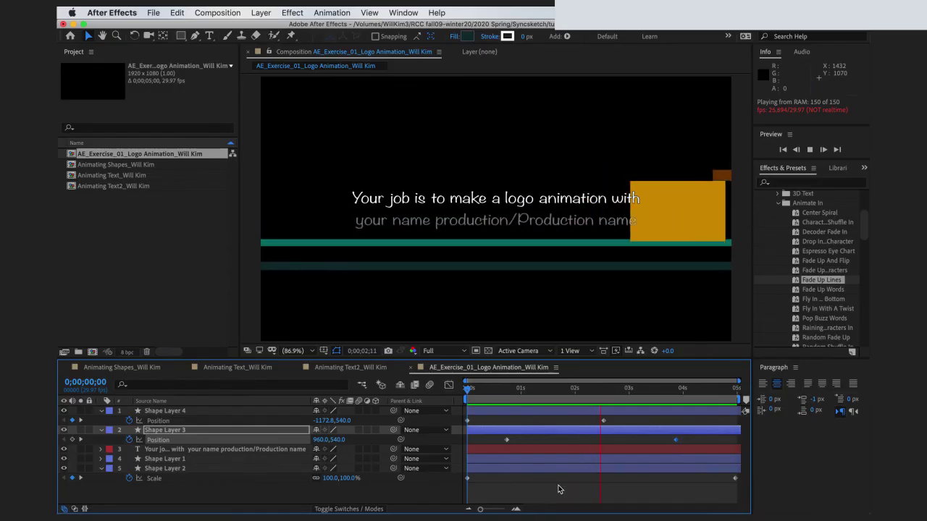
{"action": "left_click", "coordinate": [537, 491]}
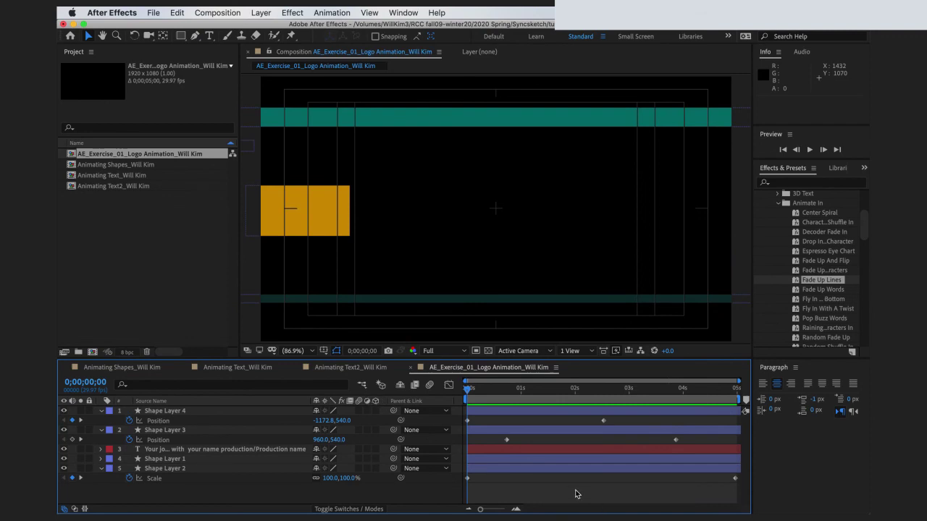
- Save the project and add the logo animation composition to the Adobe Media Encoder queue
{"action": "left_click", "coordinate": [152, 13]}
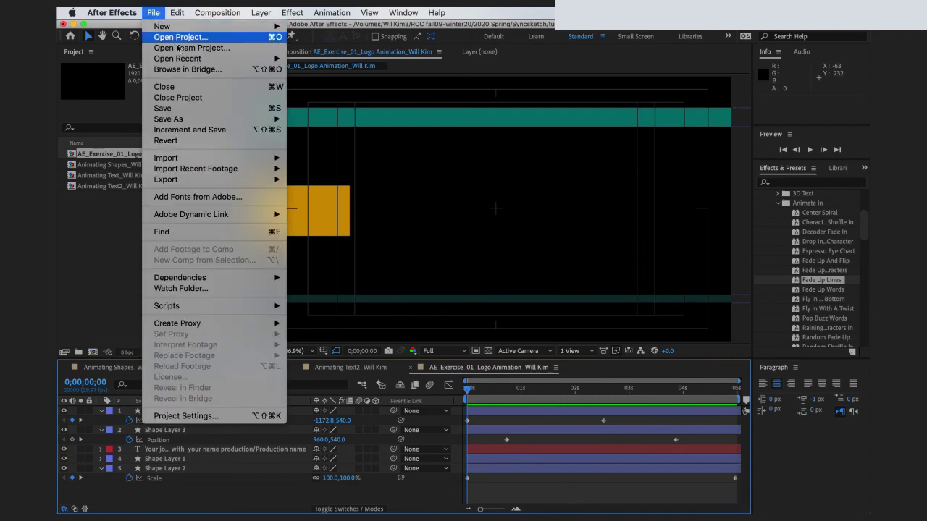
{"action": "left_click", "coordinate": [207, 108]}
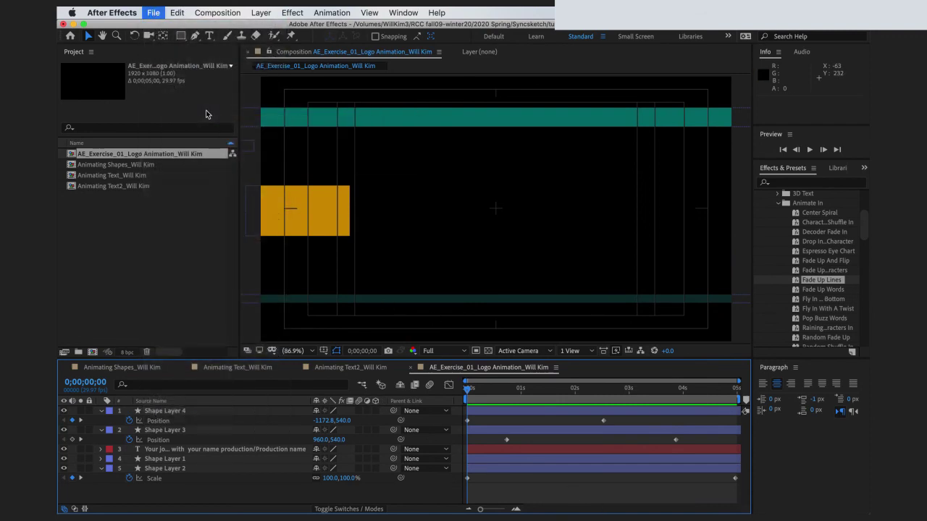
{"action": "left_click", "coordinate": [209, 11]}
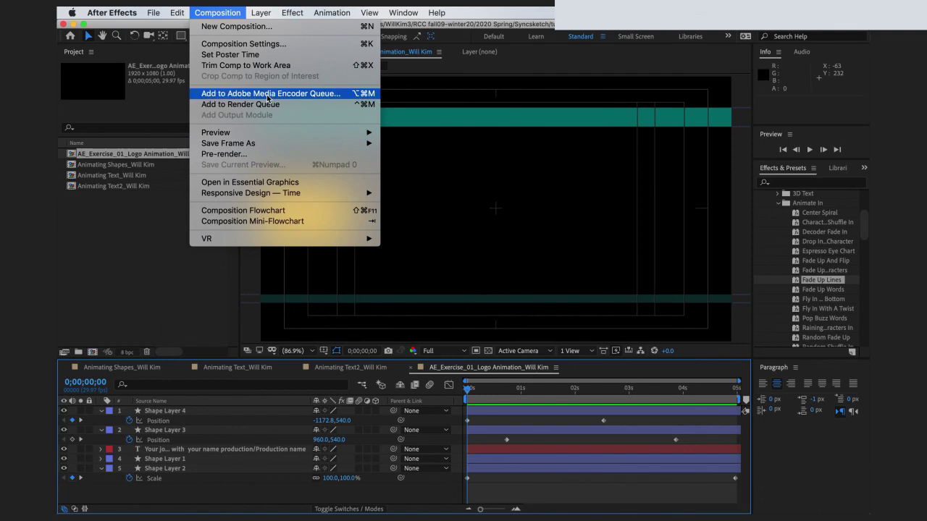
{"action": "left_click", "coordinate": [266, 94]}
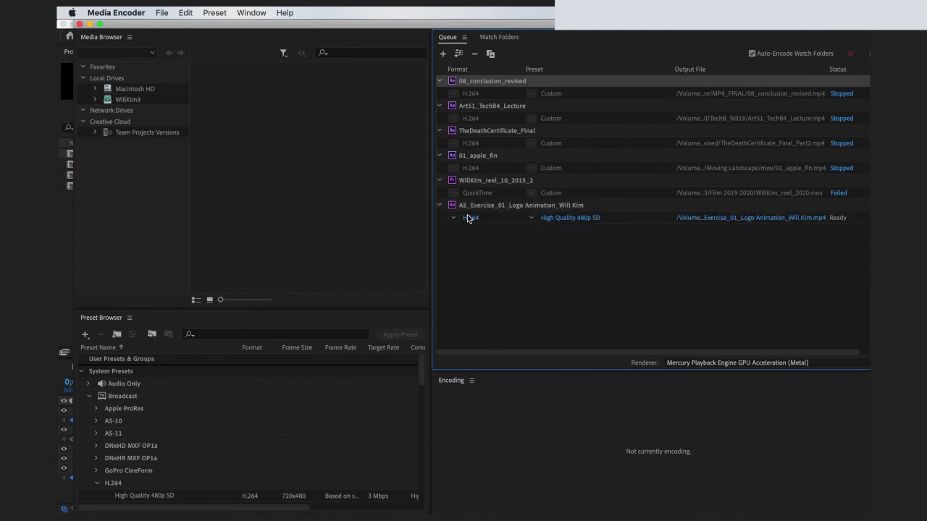
- Open the queued logo animation's export settings, match the video settings to the source and enable Use Maximum Render Quality
{"action": "key", "text": "Return"}
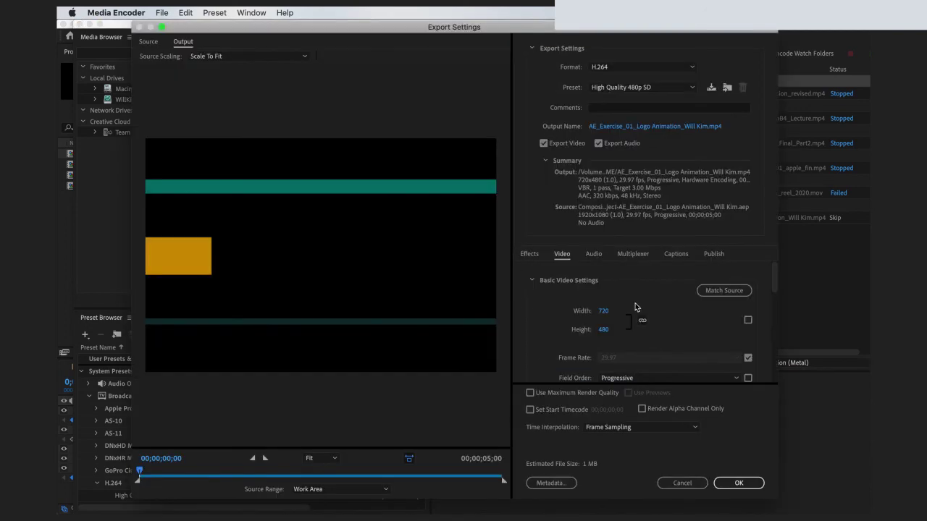
{"action": "left_click", "coordinate": [726, 290]}
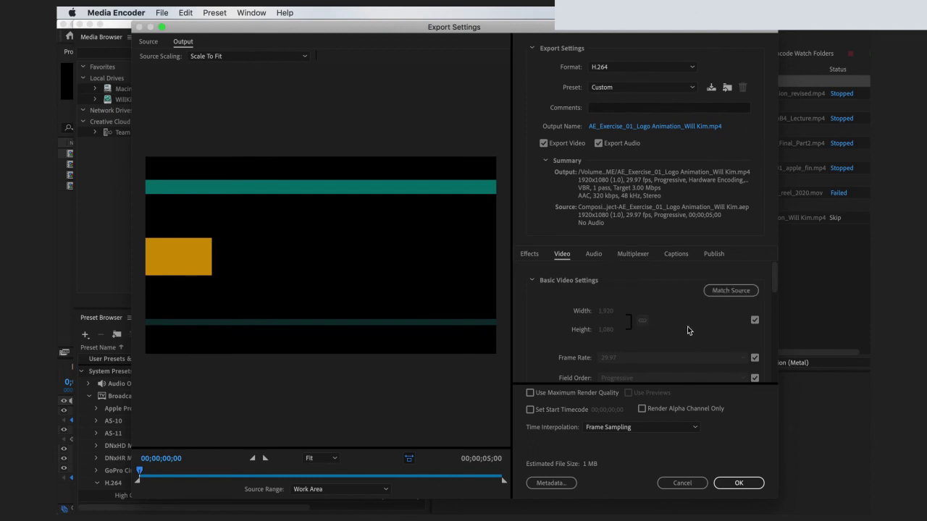
{"action": "scroll", "coordinate": [687, 330], "scroll_direction": "down", "scroll_amount": 3}
{"action": "scroll", "coordinate": [687, 327], "scroll_direction": "down", "scroll_amount": 5}
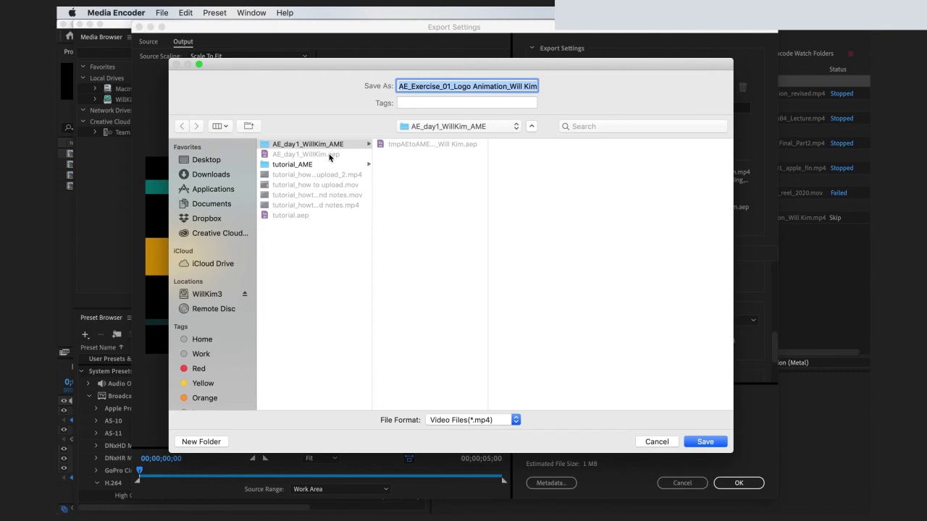
- Set the MP4 output location to the tutorial folder, keeping the suggested file name
{"action": "left_click", "coordinate": [328, 252]}
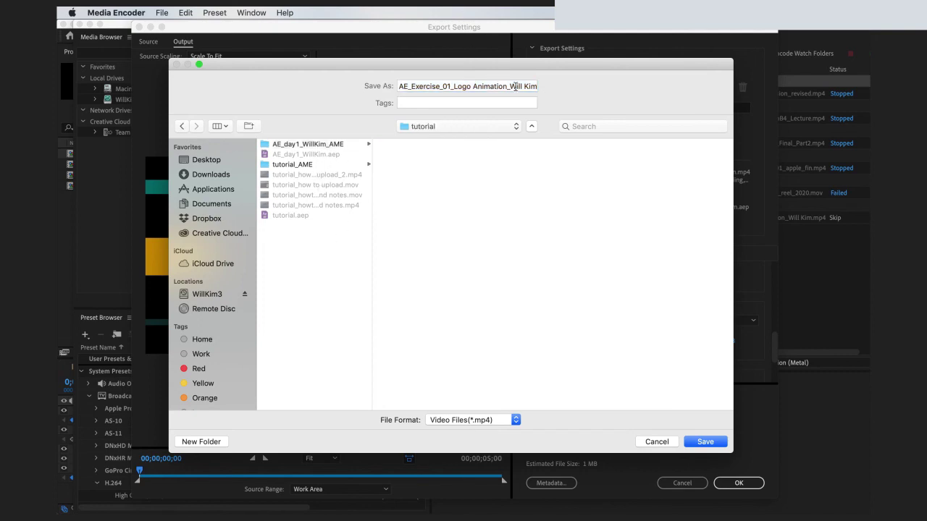
{"action": "left_click_drag", "start_coordinate": [521, 86], "coordinate": [623, 92]}
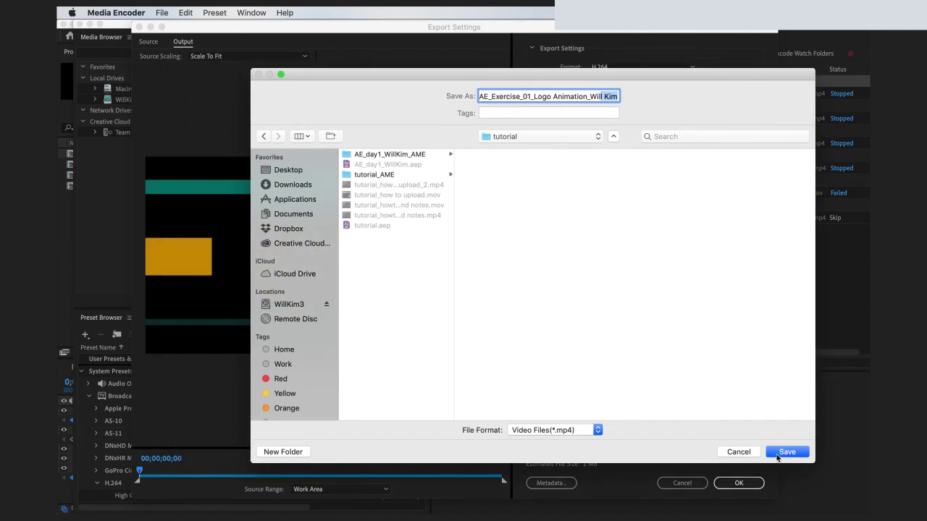
{"action": "left_click", "coordinate": [777, 455]}
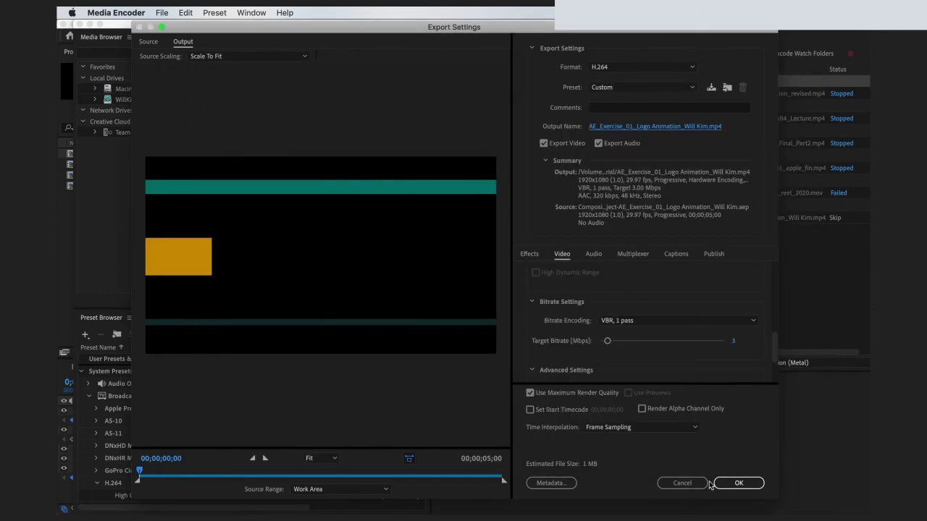
- Accept the export settings and start encoding the queued logo animation
{"action": "left_click", "coordinate": [736, 482]}
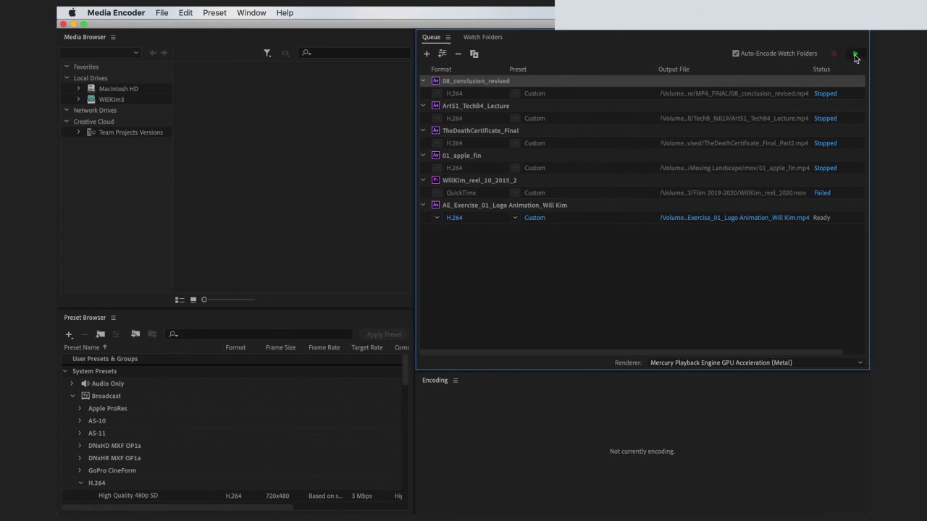
{"action": "key", "text": "Return"}
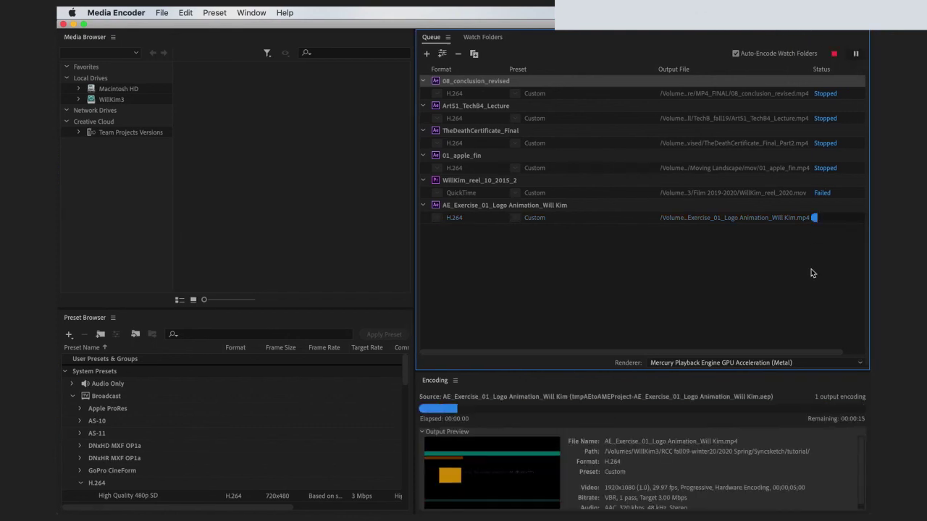